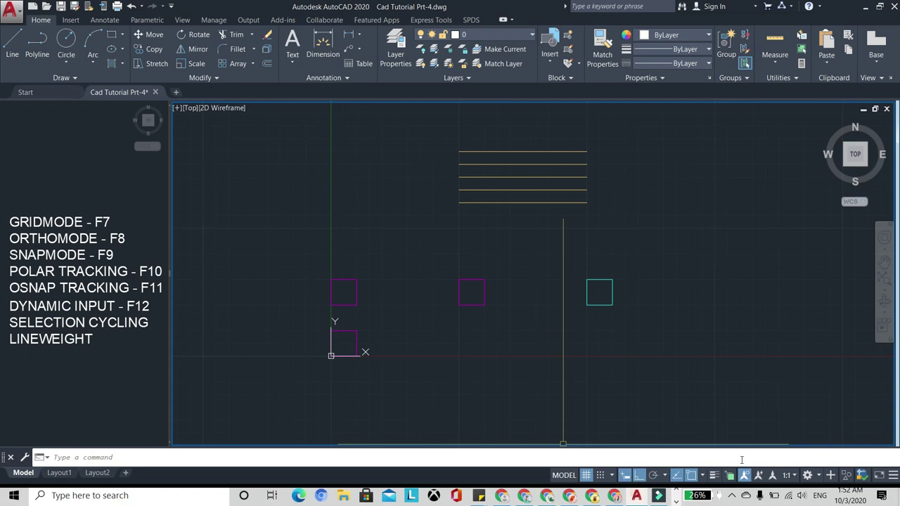
Add Isometric Drafting to the status bar toggles from the Customization list, then remove it again
{"action": "left_click", "coordinate": [894, 478]}
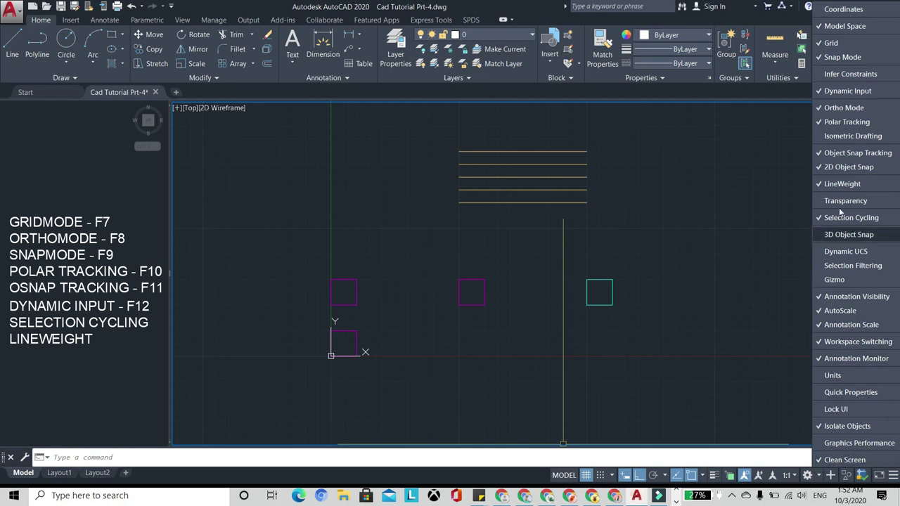
{"action": "left_click", "coordinate": [843, 137]}
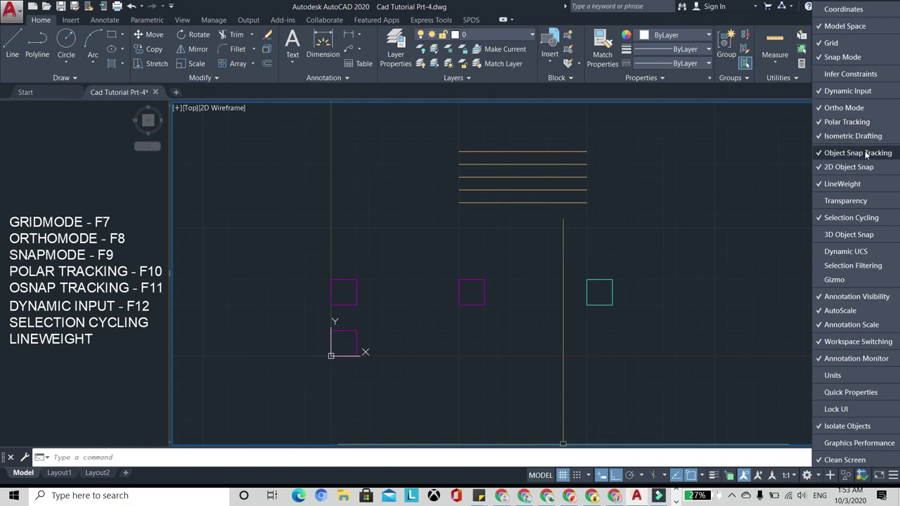
{"action": "left_click", "coordinate": [841, 136]}
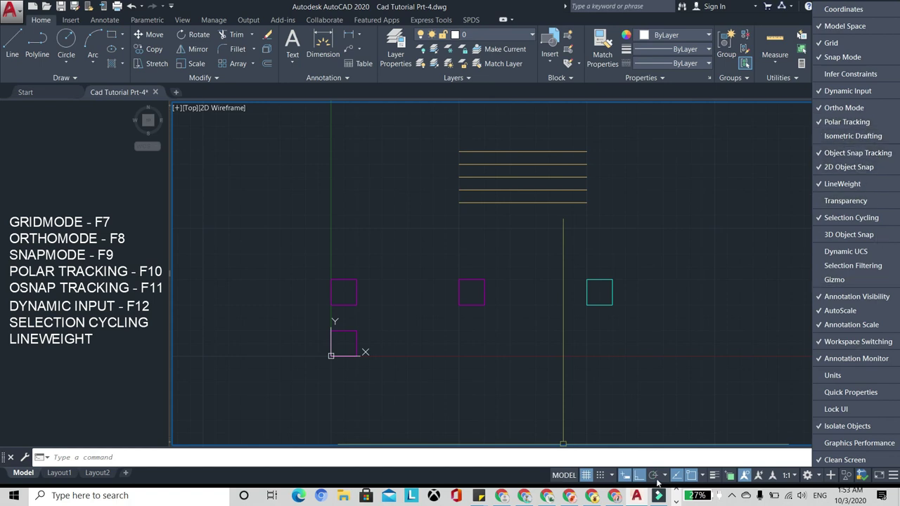
Close the customization list and zoom out and back in on the squares and lines
{"action": "left_click", "coordinate": [515, 374]}
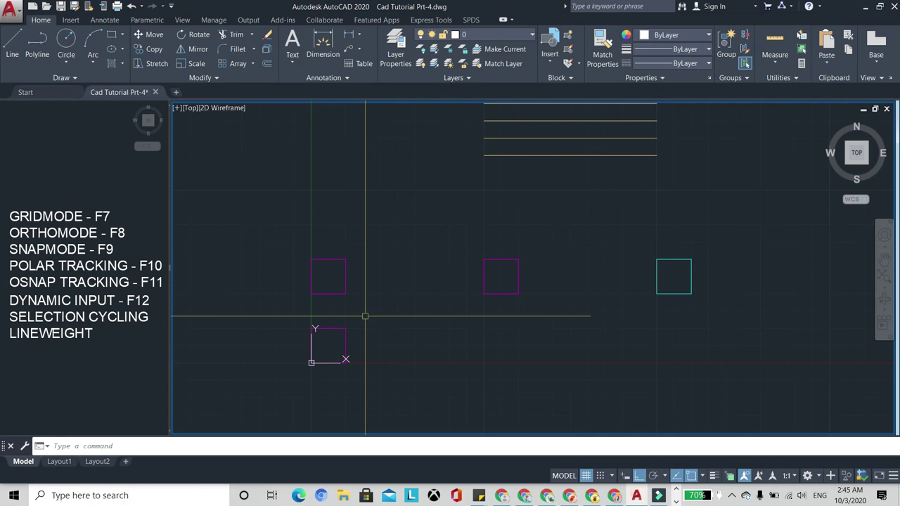
{"action": "scroll", "coordinate": [468, 311], "scroll_direction": "down", "scroll_amount": 3}
{"action": "scroll", "coordinate": [460, 307], "scroll_direction": "up", "scroll_amount": 3}
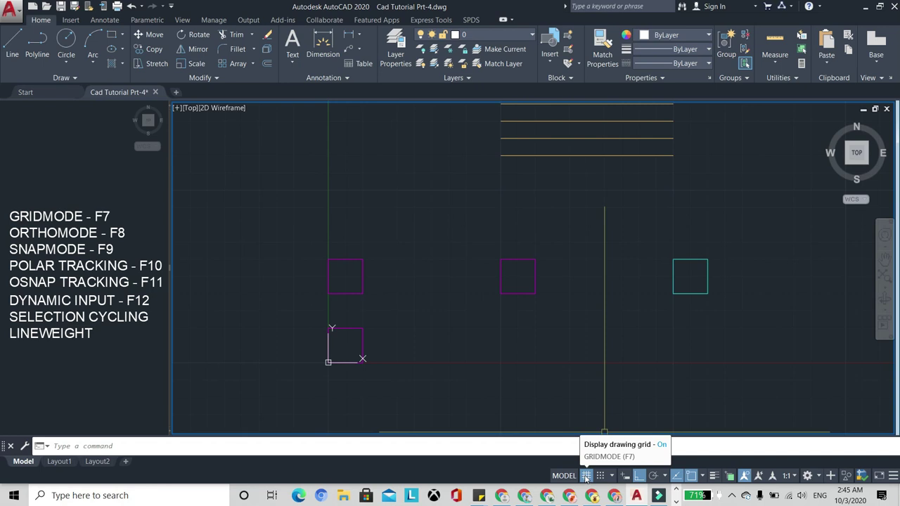
{"action": "left_click", "coordinate": [585, 476]}
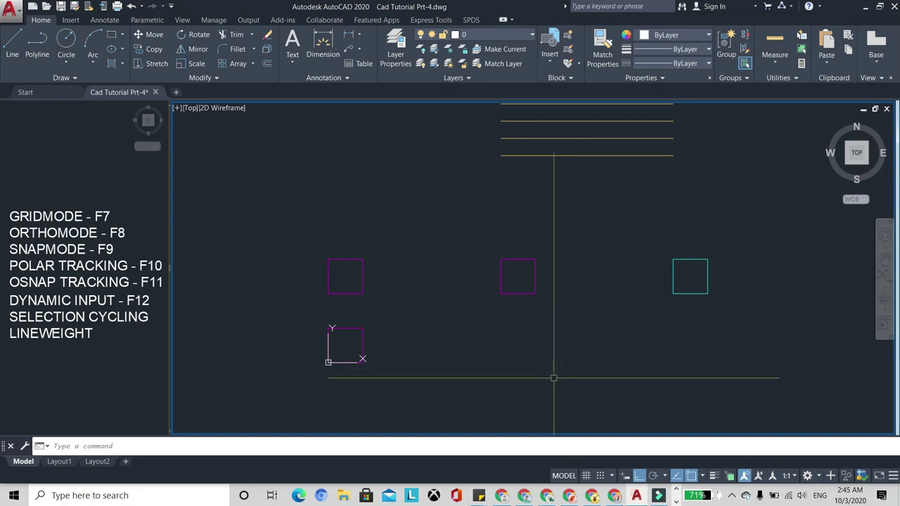
{"action": "key", "text": "F7"}
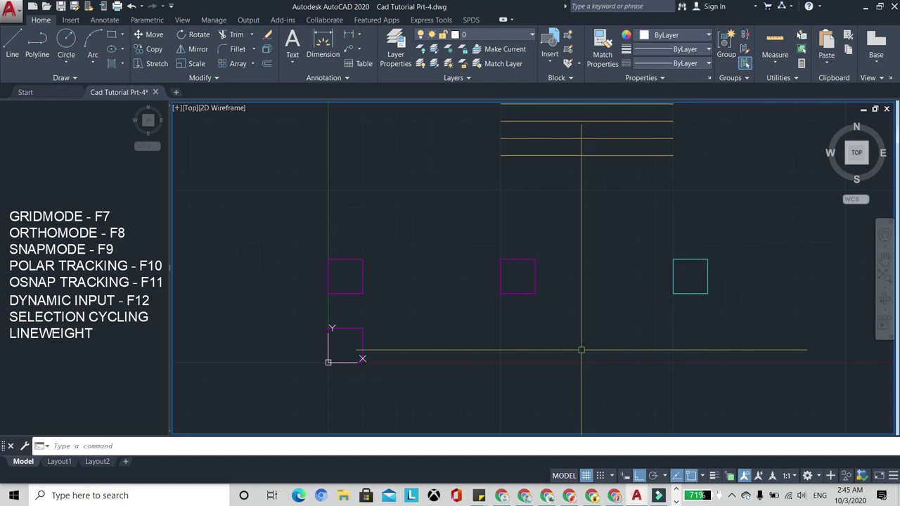
{"action": "key", "text": "F7"}
{"action": "key", "text": "F7"}
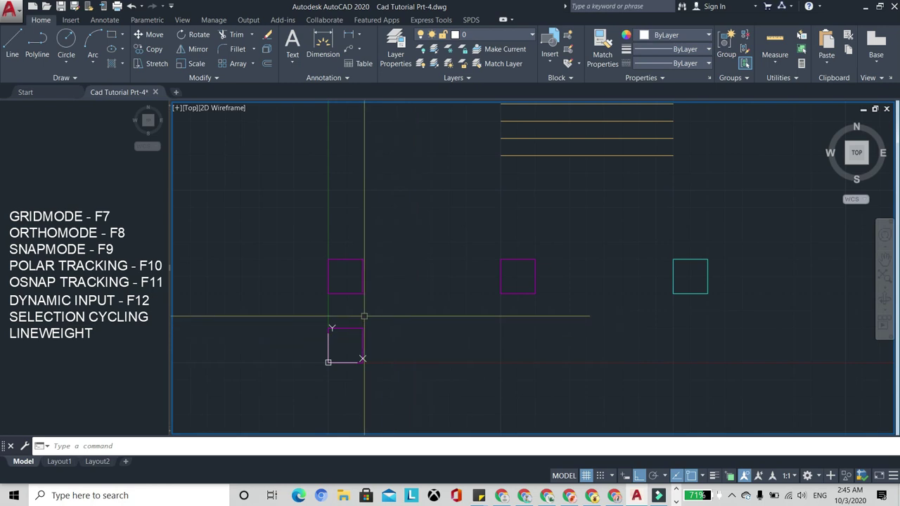
In Drafting Settings (DS), set grid X and Y spacing to 1 with a major line every 5
{"action": "type", "text": "d"}
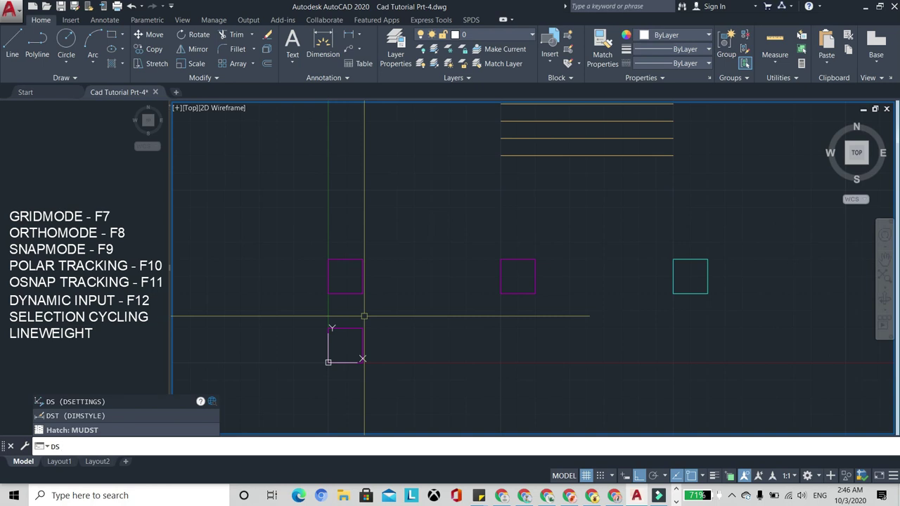
{"action": "key", "text": "Return"}
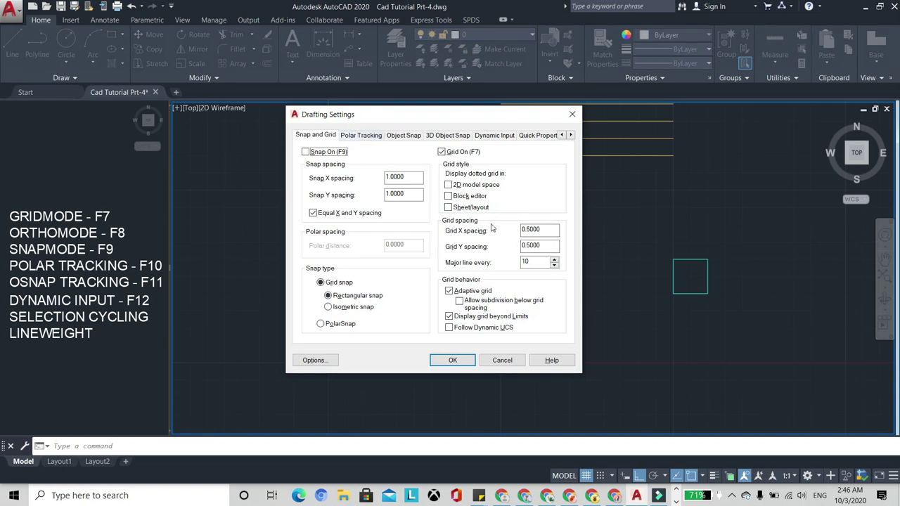
{"action": "left_click", "coordinate": [521, 244]}
{"action": "left_click_drag", "start_coordinate": [549, 230], "coordinate": [527, 230]}
{"action": "type", "text": "1"}
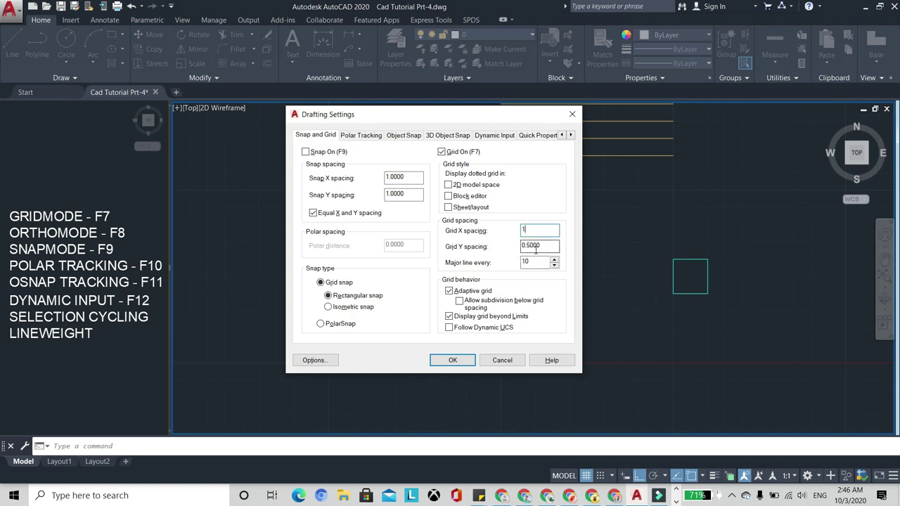
{"action": "left_click", "coordinate": [534, 261]}
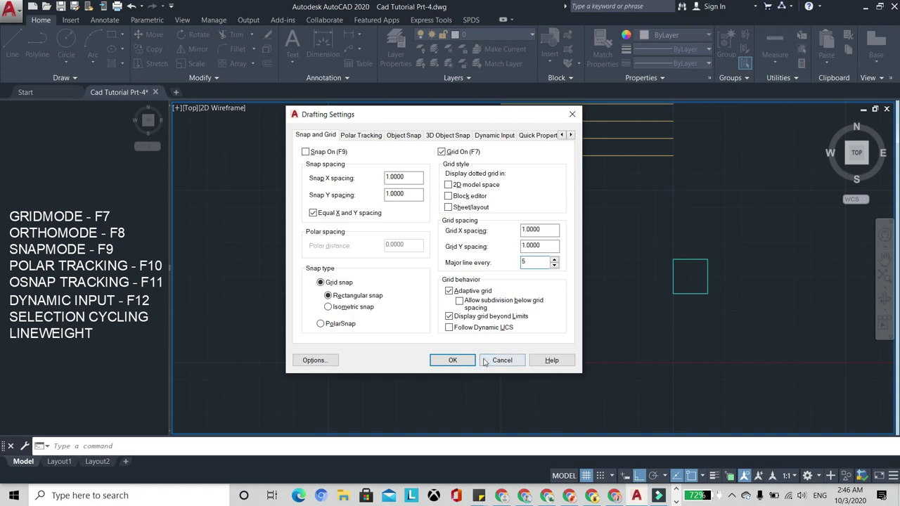
{"action": "left_click", "coordinate": [443, 361]}
{"action": "scroll", "coordinate": [450, 243], "scroll_direction": "down", "scroll_amount": 4}
{"action": "scroll", "coordinate": [445, 229], "scroll_direction": "up", "scroll_amount": 2}
{"action": "scroll", "coordinate": [443, 232], "scroll_direction": "up", "scroll_amount": 2}
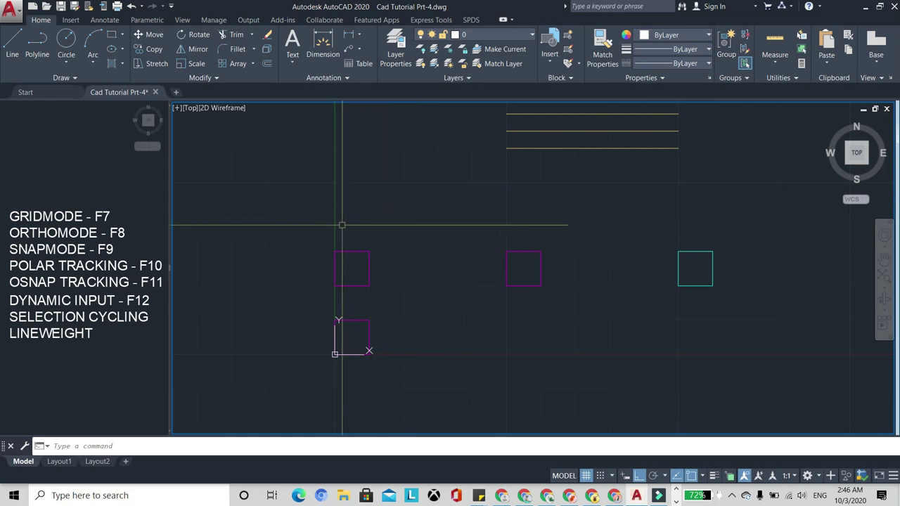
{"action": "scroll", "coordinate": [432, 211], "scroll_direction": "down", "scroll_amount": 1}
{"action": "scroll", "coordinate": [387, 193], "scroll_direction": "up", "scroll_amount": 1}
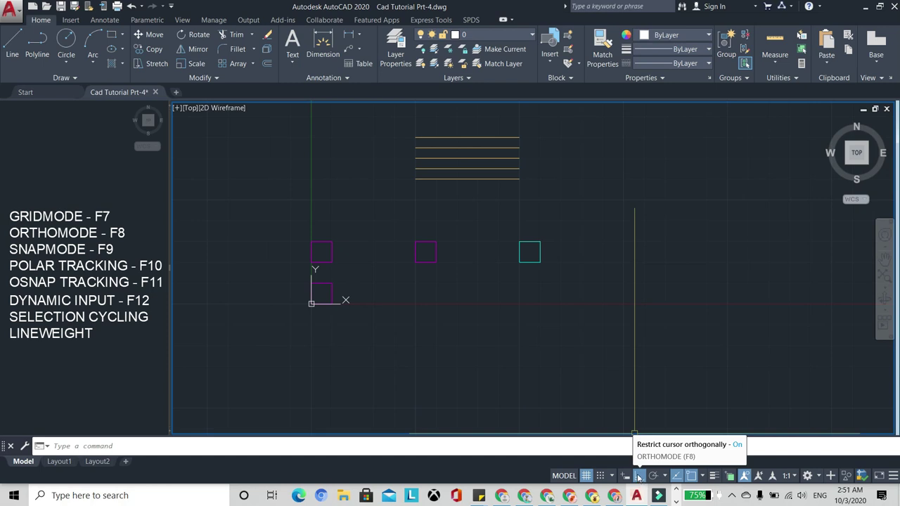
Turn Ortho Mode on from the status bar and confirm it stays on
{"action": "left_click", "coordinate": [637, 476]}
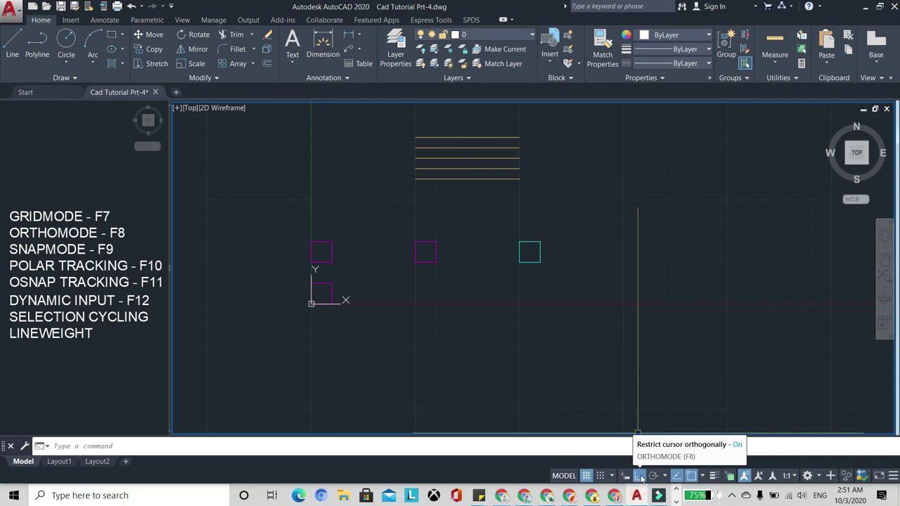
{"action": "left_click", "coordinate": [638, 476]}
{"action": "scroll", "coordinate": [347, 259], "scroll_direction": "down", "scroll_amount": 1}
{"action": "scroll", "coordinate": [356, 246], "scroll_direction": "down", "scroll_amount": 1}
{"action": "scroll", "coordinate": [436, 221], "scroll_direction": "up", "scroll_amount": 4}
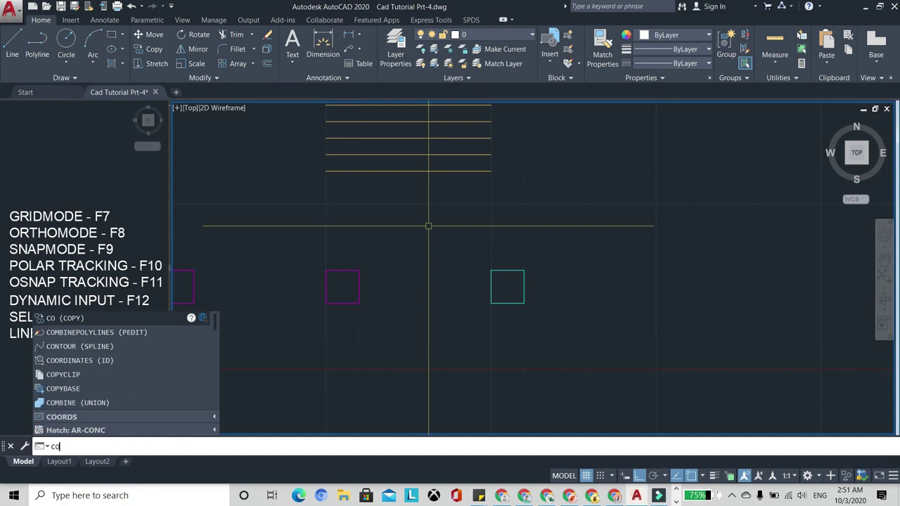
Start COPY, window-select the cyan square and use its lower-left corner as base point
{"action": "key", "text": "Return"}
{"action": "left_click", "coordinate": [466, 242]}
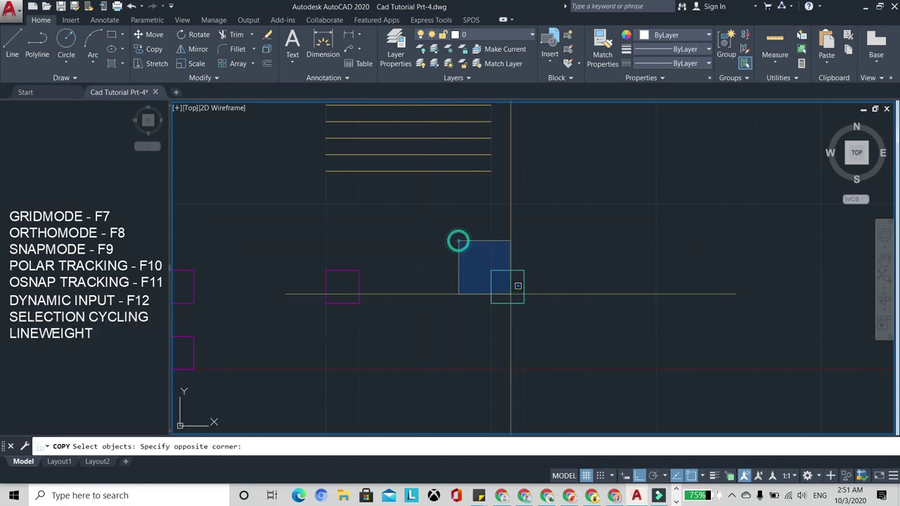
{"action": "left_click", "coordinate": [557, 325]}
{"action": "key", "text": "Return"}
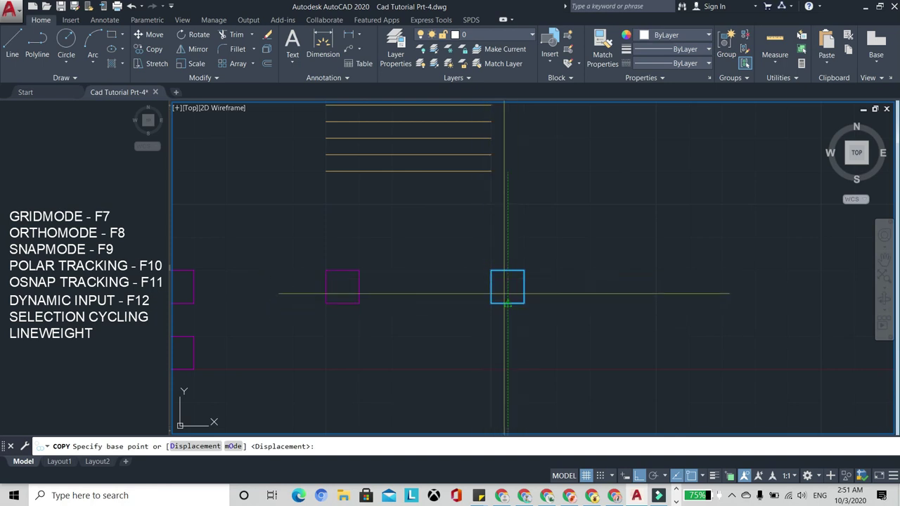
{"action": "left_click", "coordinate": [490, 303]}
Place one square copy to the right and one above, then end the copy
{"action": "scroll", "coordinate": [497, 296], "scroll_direction": "down", "scroll_amount": 3}
{"action": "scroll", "coordinate": [555, 295], "scroll_direction": "up", "scroll_amount": 2}
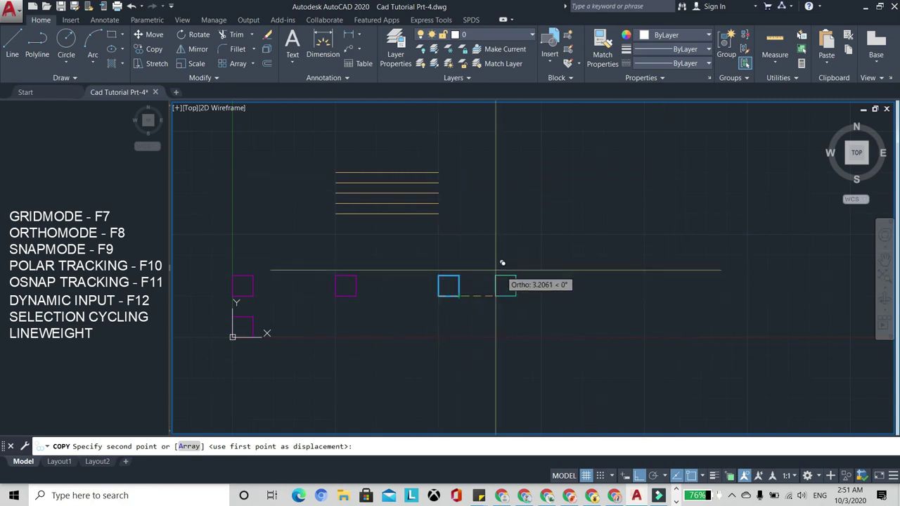
{"action": "scroll", "coordinate": [491, 285], "scroll_direction": "up", "scroll_amount": 4}
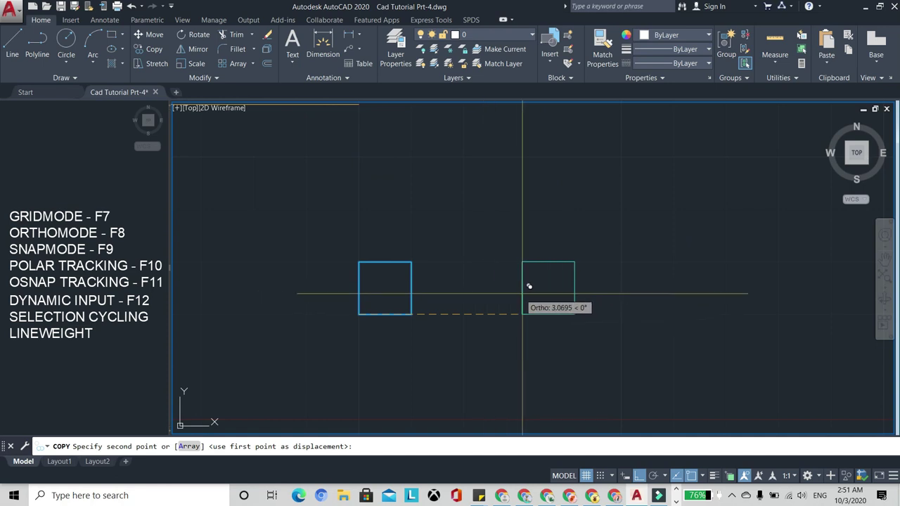
{"action": "left_click", "coordinate": [536, 286]}
{"action": "scroll", "coordinate": [499, 291], "scroll_direction": "down", "scroll_amount": 4}
{"action": "left_click", "coordinate": [465, 233]}
{"action": "scroll", "coordinate": [486, 256], "scroll_direction": "up", "scroll_amount": 2}
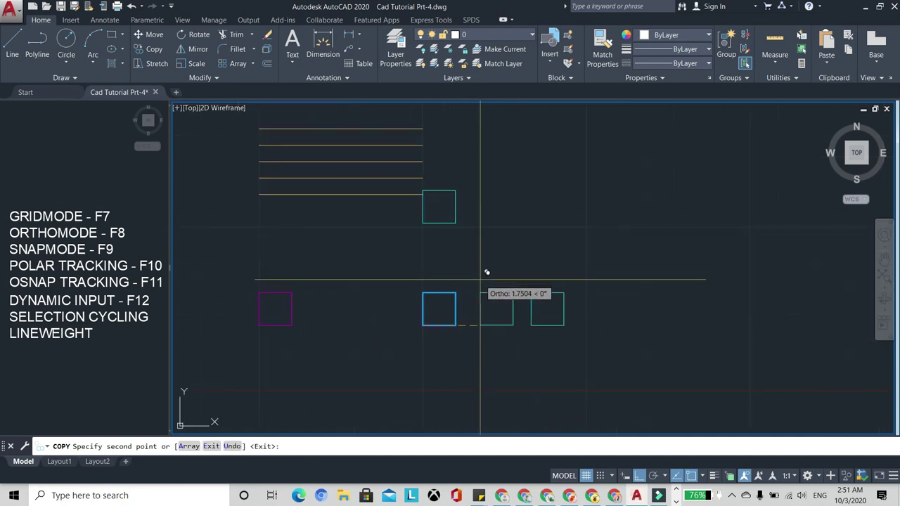
{"action": "scroll", "coordinate": [481, 260], "scroll_direction": "up", "scroll_amount": 3}
{"action": "scroll", "coordinate": [489, 243], "scroll_direction": "down", "scroll_amount": 3}
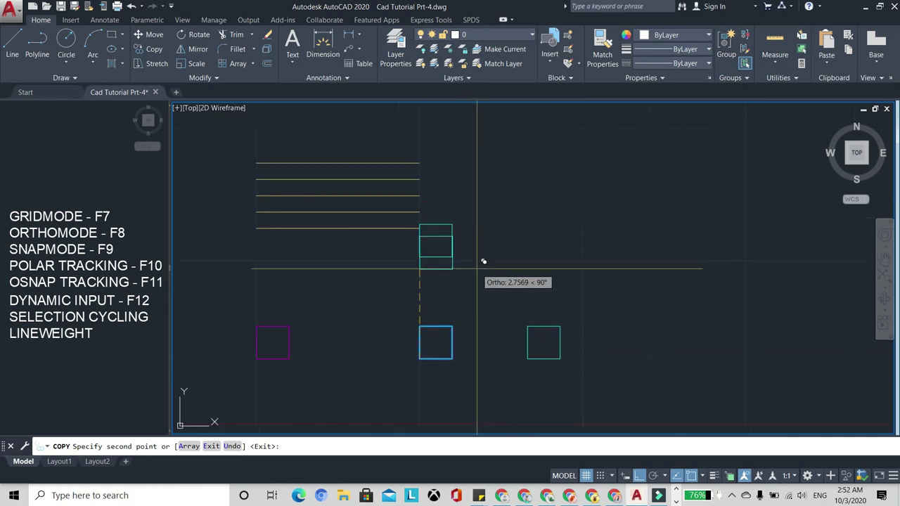
{"action": "key", "text": "Escape"}
{"action": "type", "text": "c"}
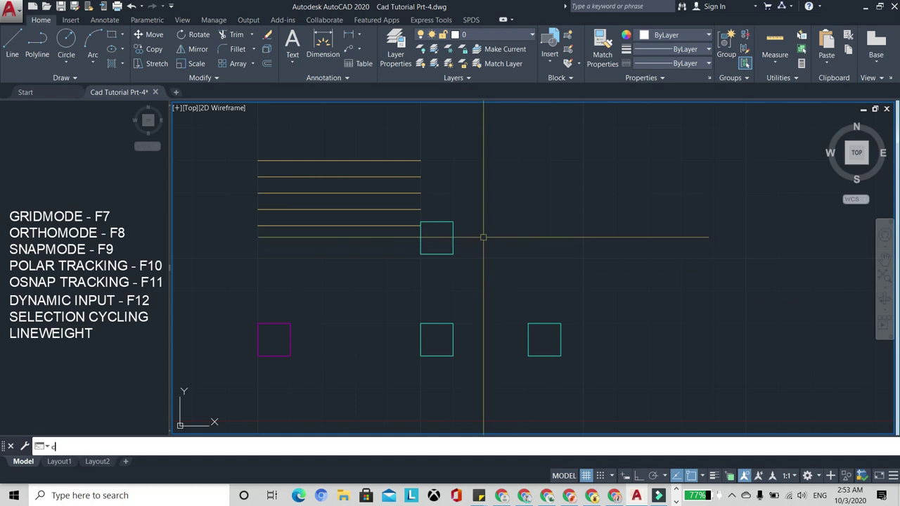
Restart COPY on the square, taking its corner as the base point
{"action": "type", "text": "o"}
{"action": "key", "text": "Return"}
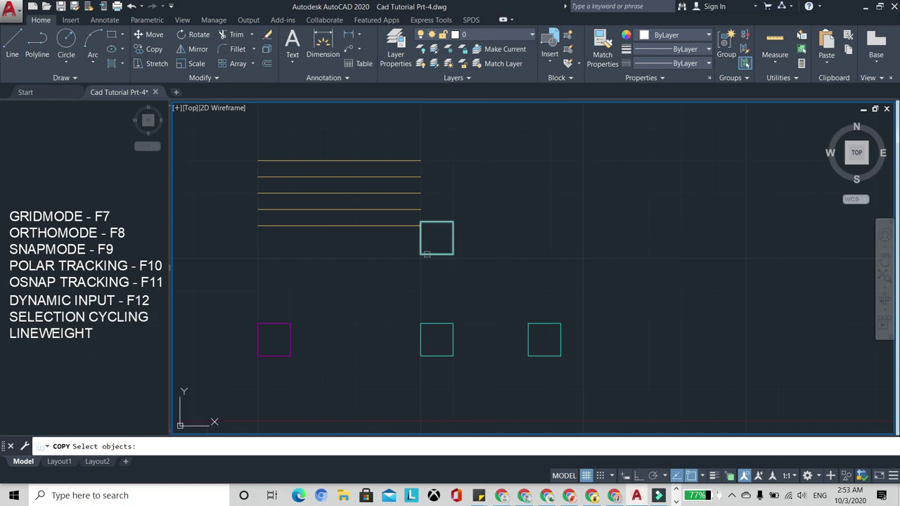
{"action": "key", "text": "Return"}
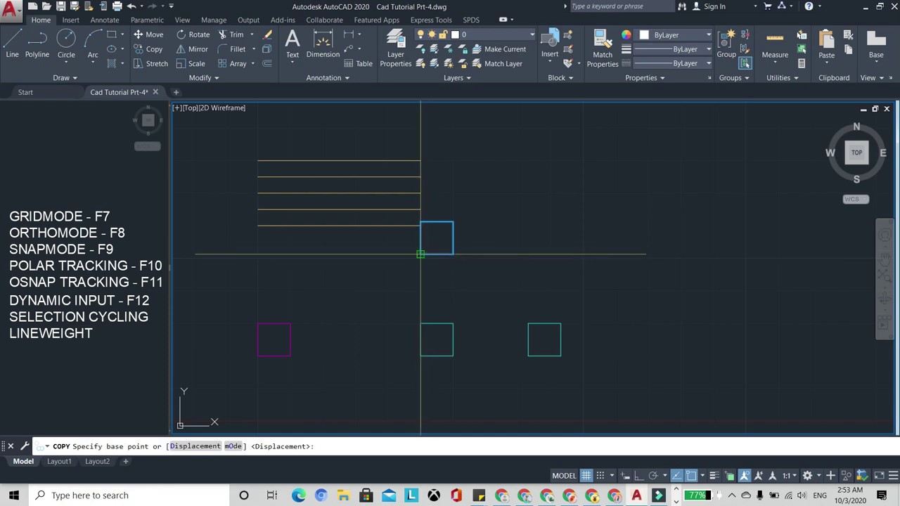
{"action": "left_click", "coordinate": [419, 253]}
Place two square copies up and to the right along a diagonal, then cancel the copy
{"action": "scroll", "coordinate": [419, 255], "scroll_direction": "down", "scroll_amount": 3}
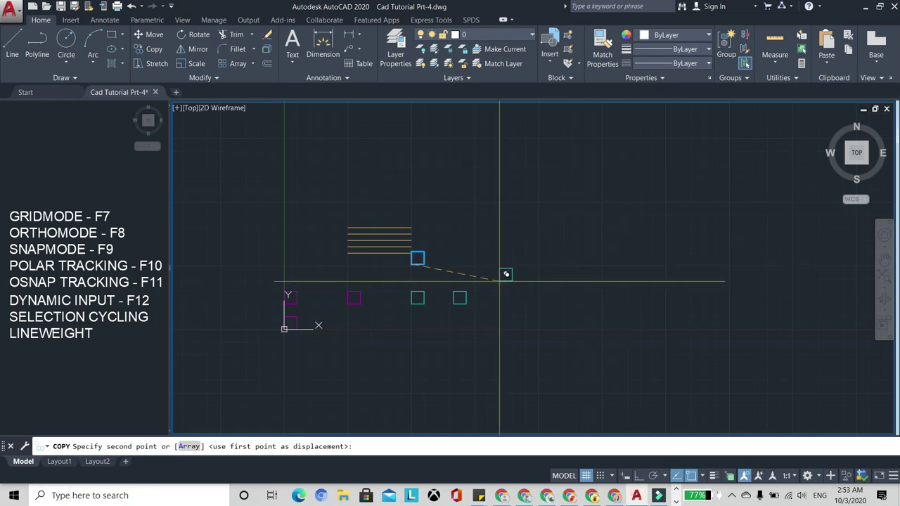
{"action": "scroll", "coordinate": [402, 269], "scroll_direction": "up", "scroll_amount": 2}
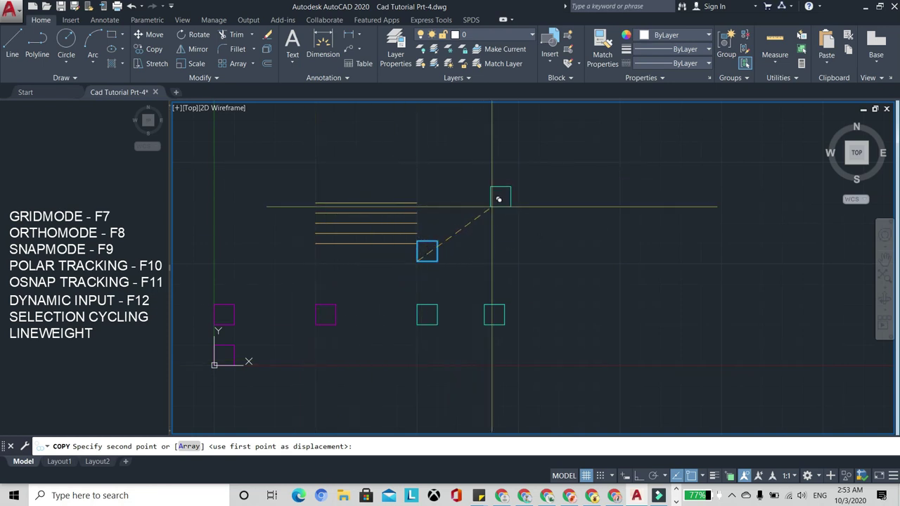
{"action": "scroll", "coordinate": [464, 246], "scroll_direction": "up", "scroll_amount": 4}
{"action": "scroll", "coordinate": [506, 284], "scroll_direction": "down", "scroll_amount": 4}
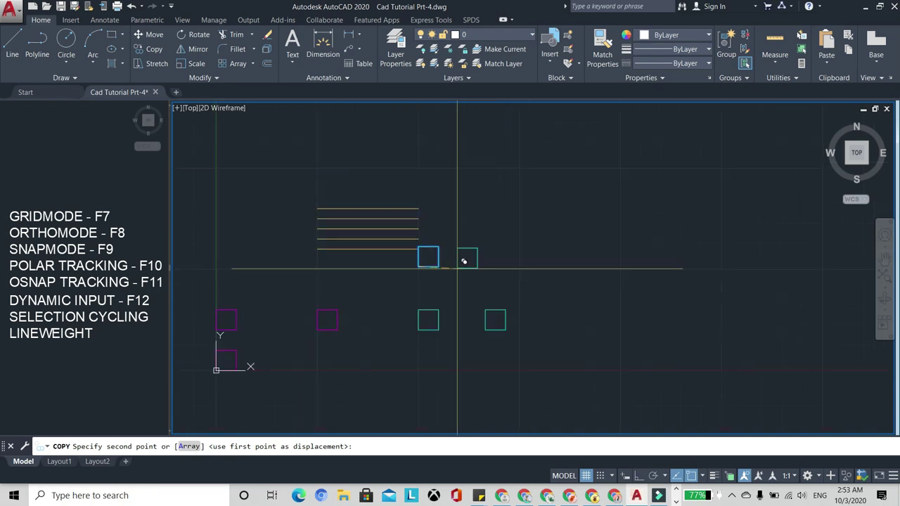
{"action": "left_click", "coordinate": [481, 202]}
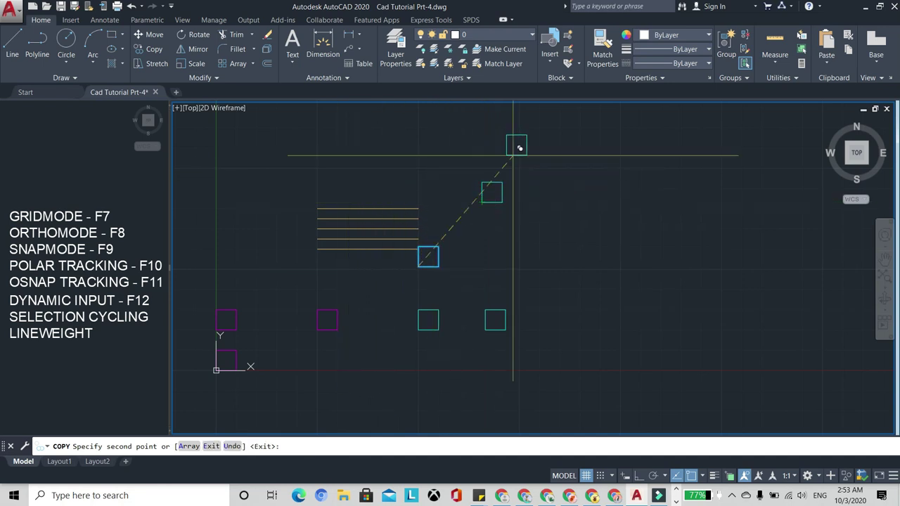
{"action": "left_click", "coordinate": [555, 200]}
{"action": "scroll", "coordinate": [522, 215], "scroll_direction": "up", "scroll_amount": 2}
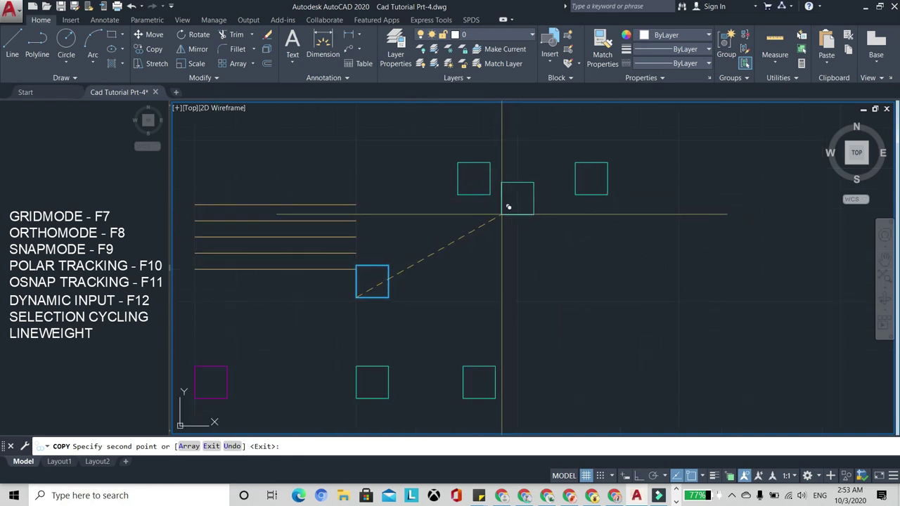
{"action": "key", "text": "Escape"}
{"action": "scroll", "coordinate": [508, 183], "scroll_direction": "down", "scroll_amount": 2}
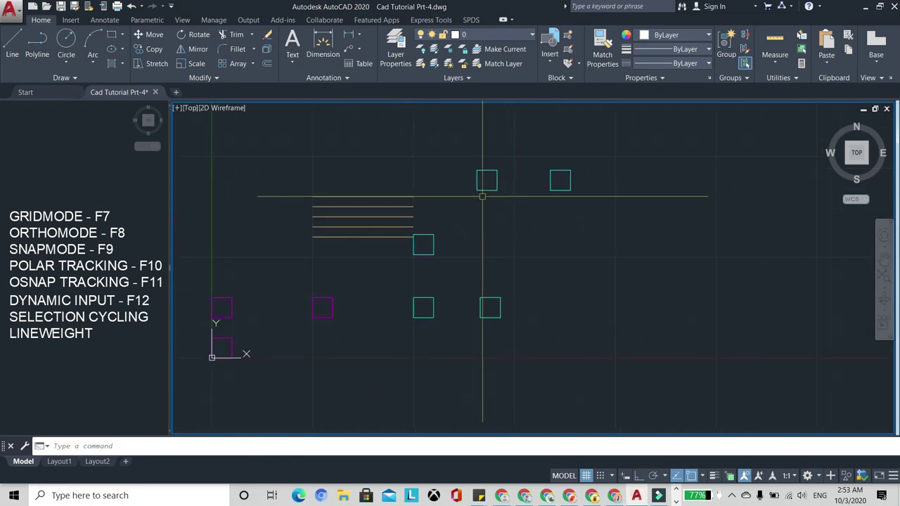
{"action": "scroll", "coordinate": [468, 202], "scroll_direction": "up", "scroll_amount": 2}
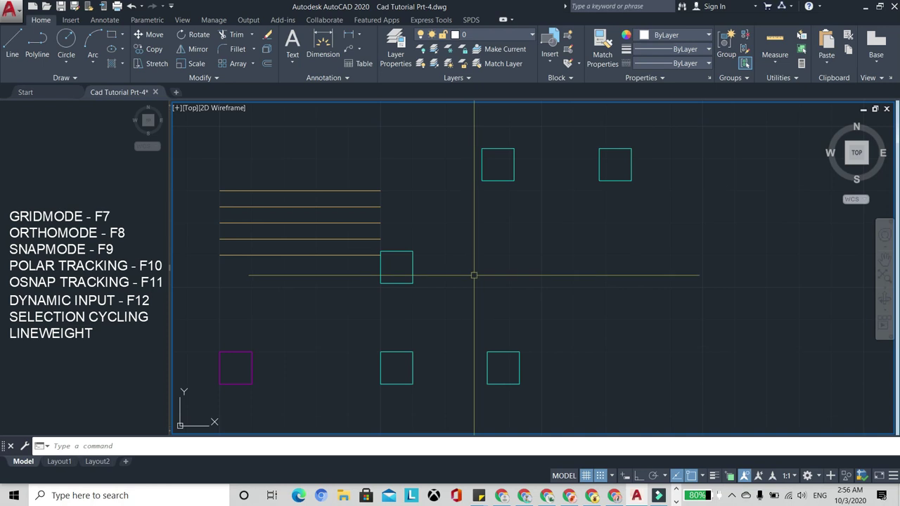
Change the snap X spacing to 2 in Drafting Settings via DS
{"action": "type", "text": "d"}
{"action": "key", "text": "Return"}
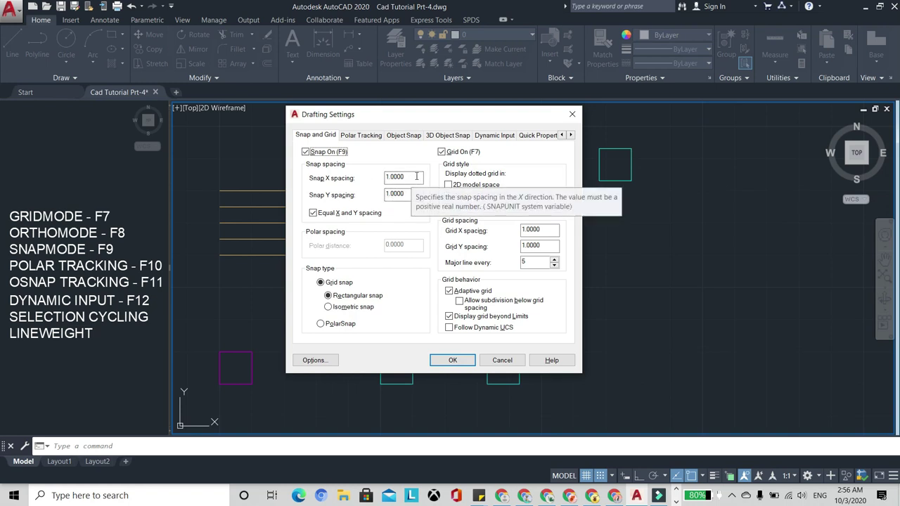
{"action": "double_click", "coordinate": [414, 180]}
{"action": "type", "text": "2"}
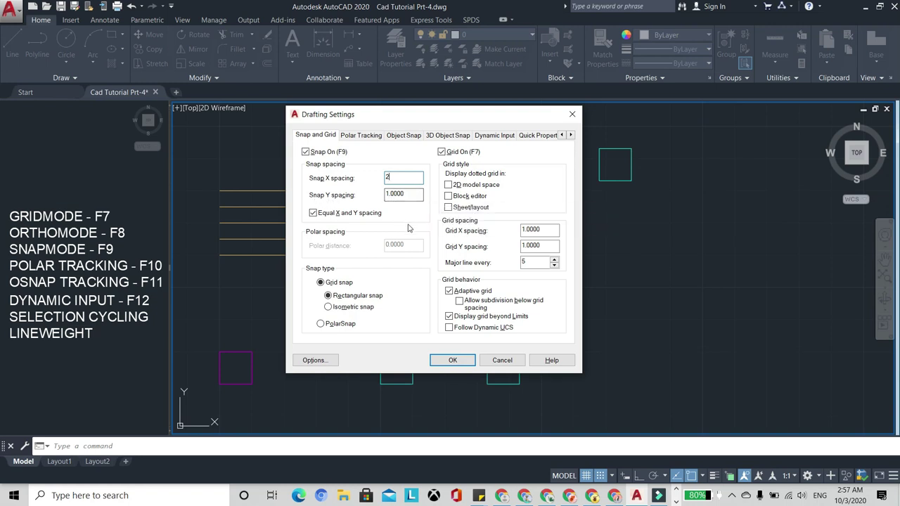
{"action": "left_click", "coordinate": [446, 361]}
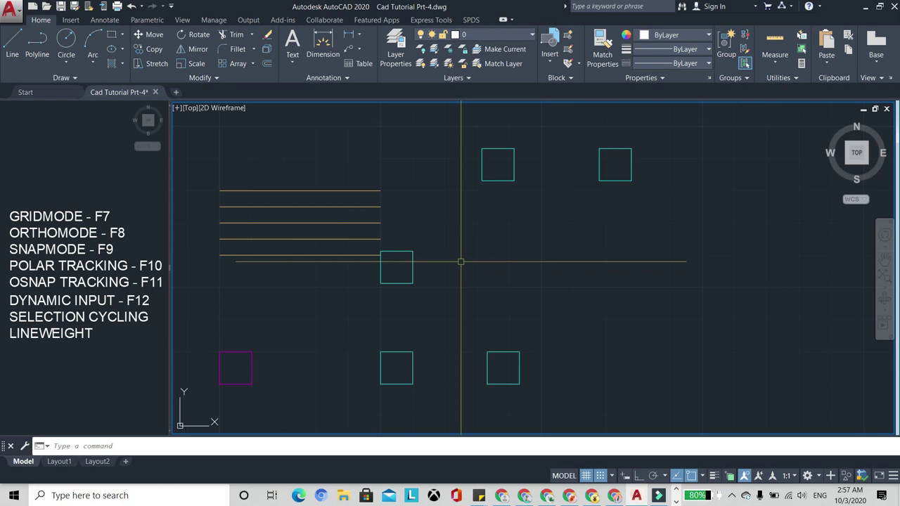
Toggle snap off and back on (F9), then draw a three-segment zigzag line on grid points
{"action": "type", "text": "l"}
{"action": "key", "text": "Return"}
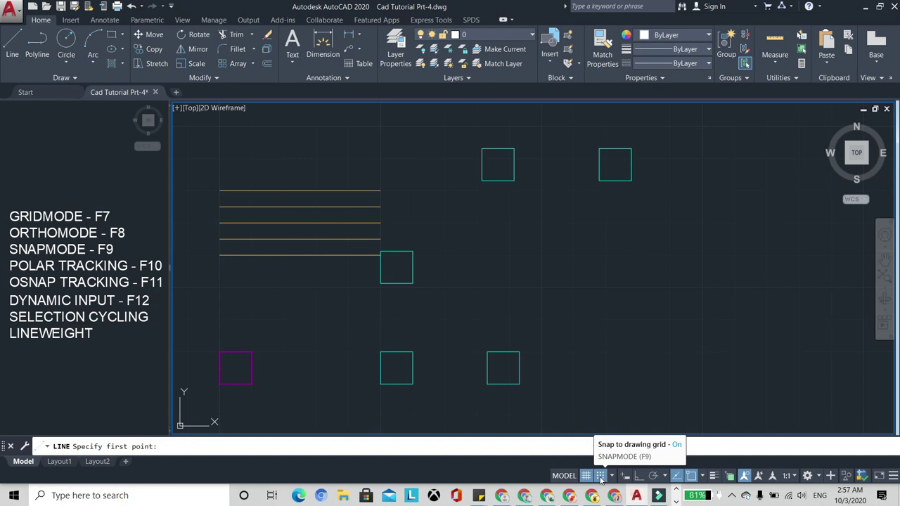
{"action": "left_click", "coordinate": [602, 478]}
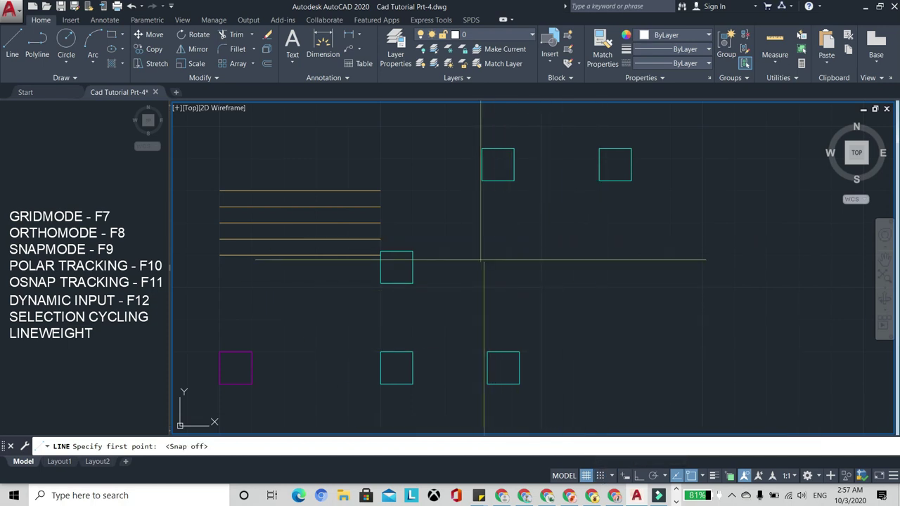
{"action": "key", "text": "F9"}
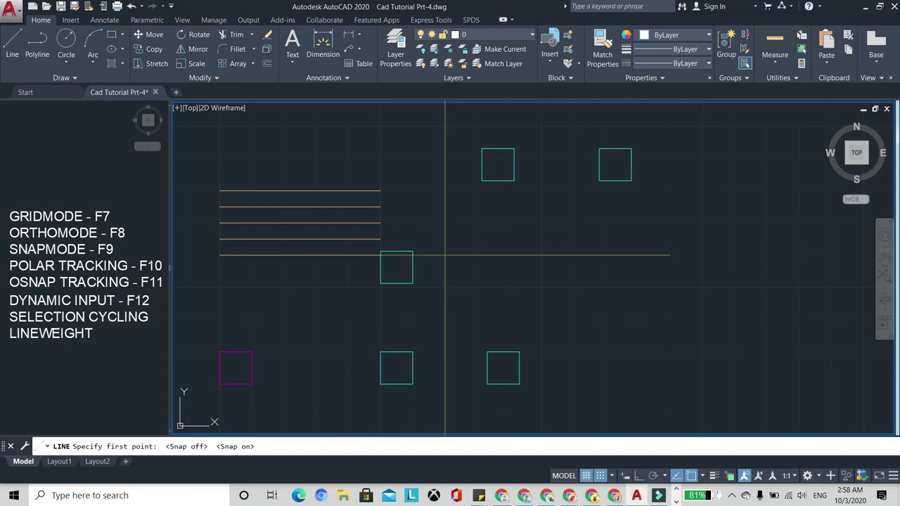
{"action": "left_click", "coordinate": [444, 320]}
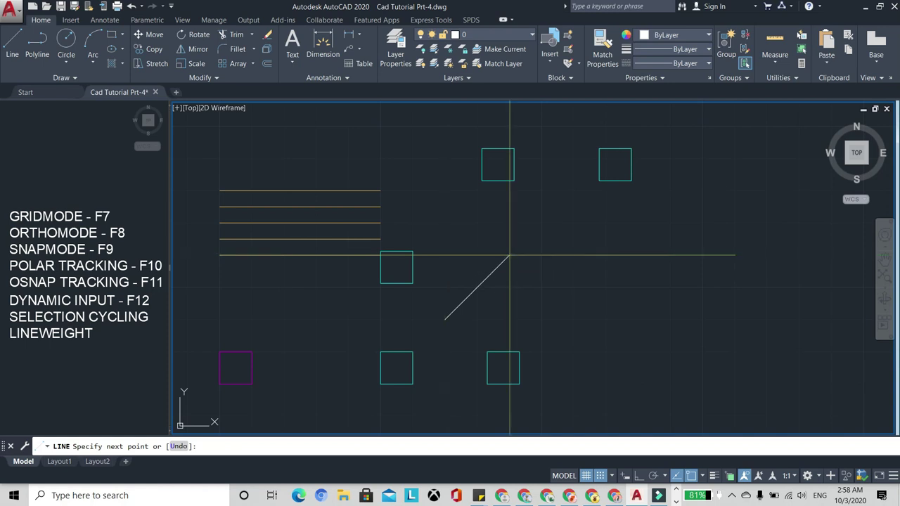
{"action": "left_click", "coordinate": [510, 255]}
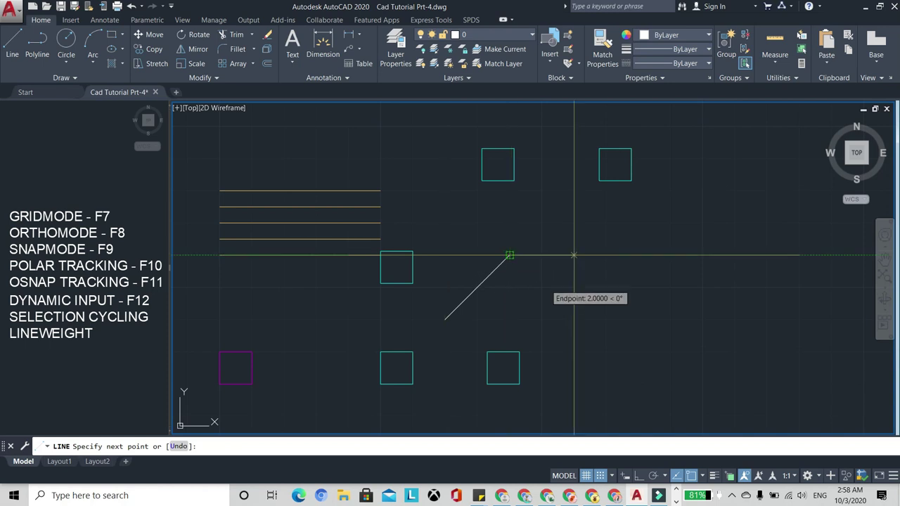
{"action": "left_click", "coordinate": [574, 320]}
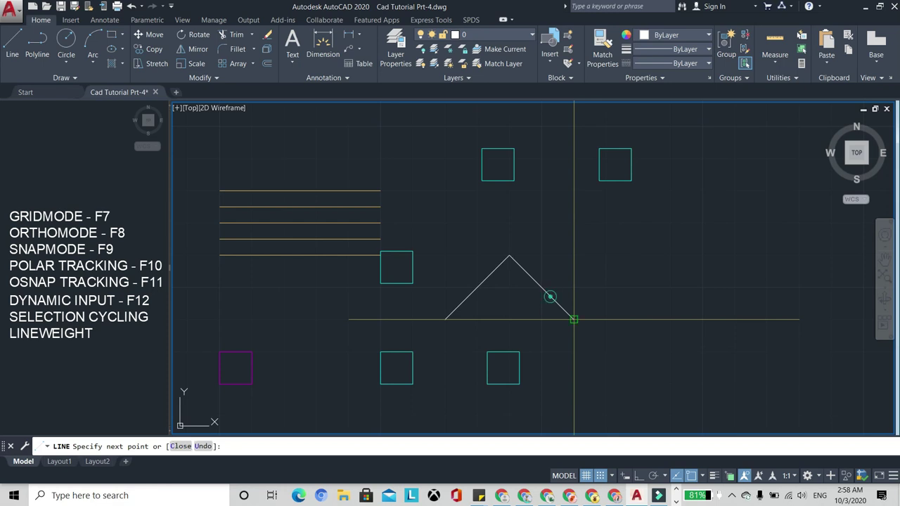
{"action": "left_click", "coordinate": [638, 255]}
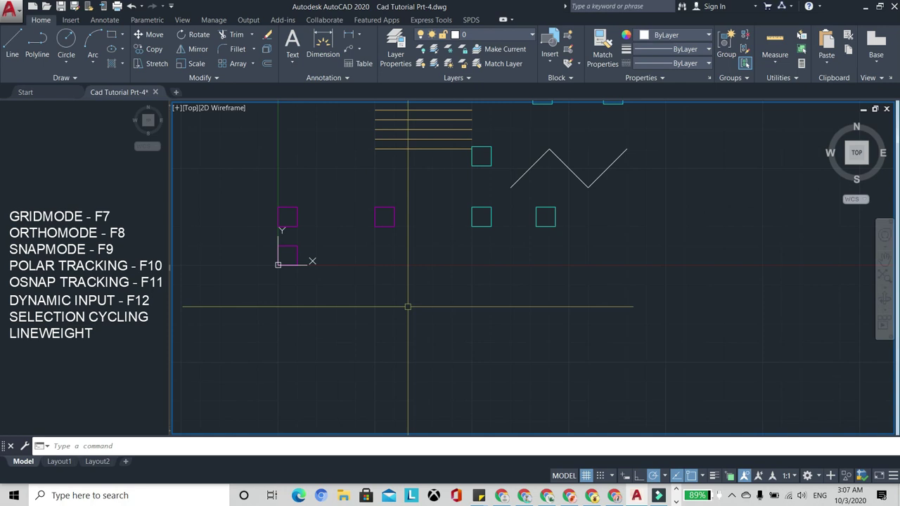
On the Polar Tracking tab, delete the 10° additional angle and add a 5° one
{"action": "type", "text": "D"}
{"action": "type", "text": "S"}
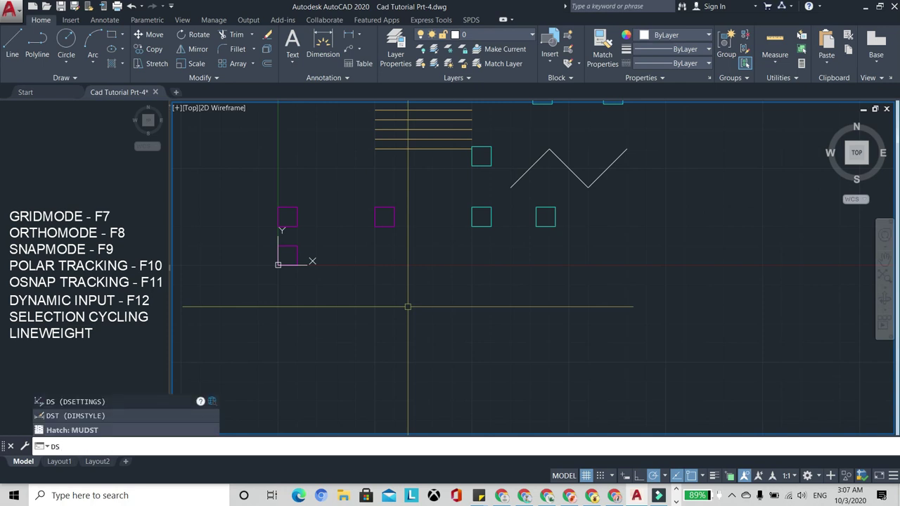
{"action": "key", "text": "Return"}
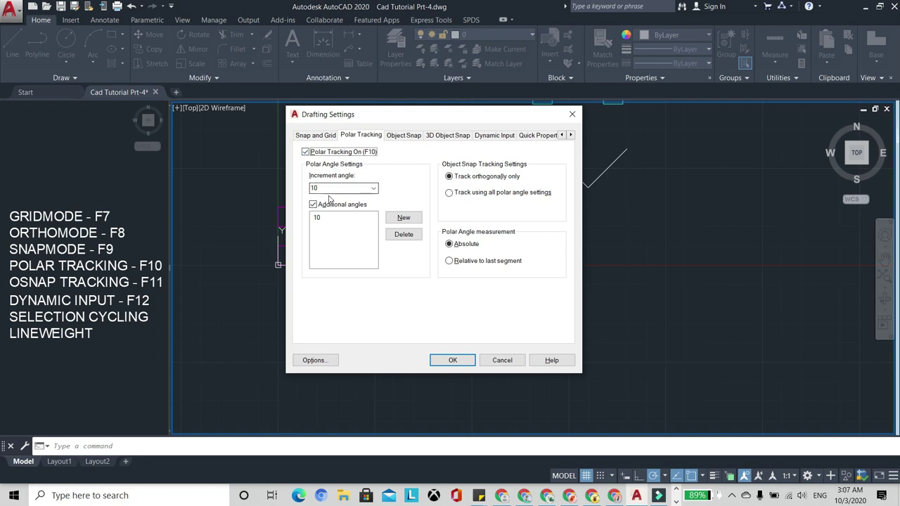
{"action": "mouse_move", "coordinate": [343, 239]}
{"action": "left_click", "coordinate": [317, 218]}
{"action": "left_click", "coordinate": [400, 235]}
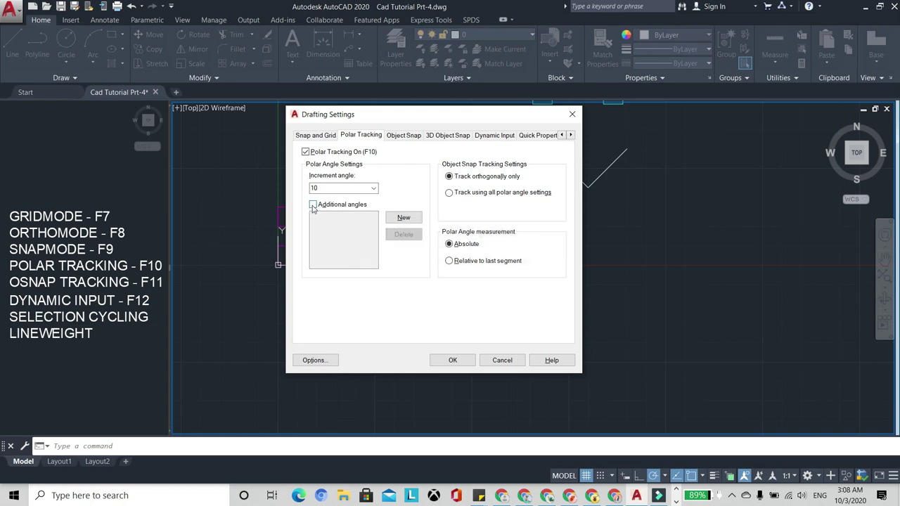
{"action": "left_click", "coordinate": [313, 204]}
{"action": "left_click", "coordinate": [404, 220]}
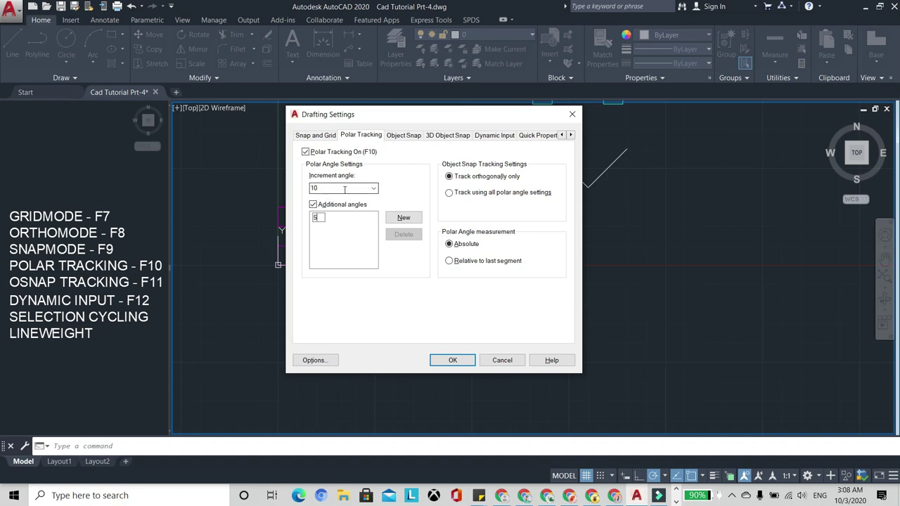
{"action": "left_click", "coordinate": [451, 361]}
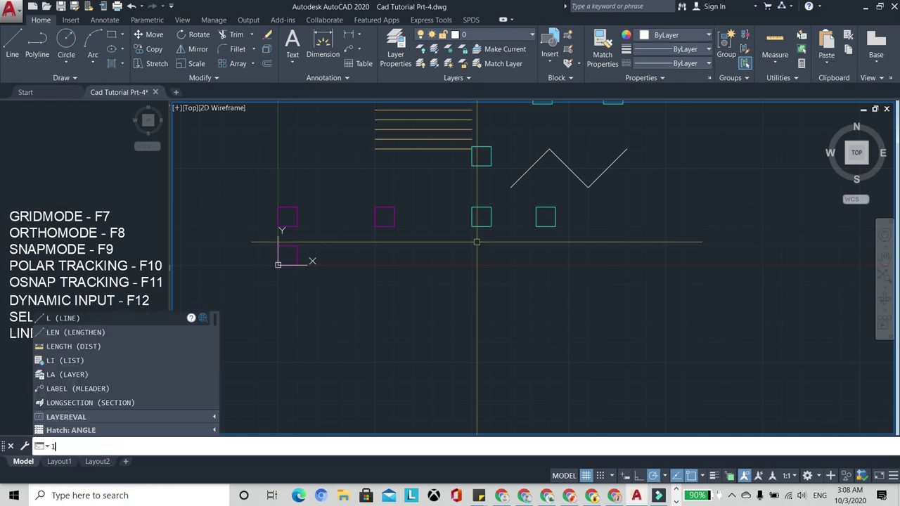
Start a line and set polar tracking to 5° angle increments
{"action": "key", "text": "Return"}
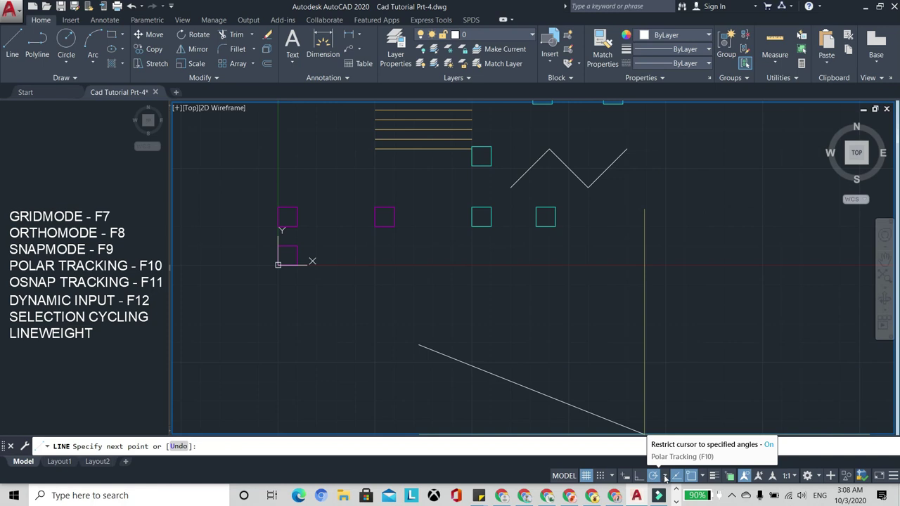
{"action": "left_click", "coordinate": [665, 478]}
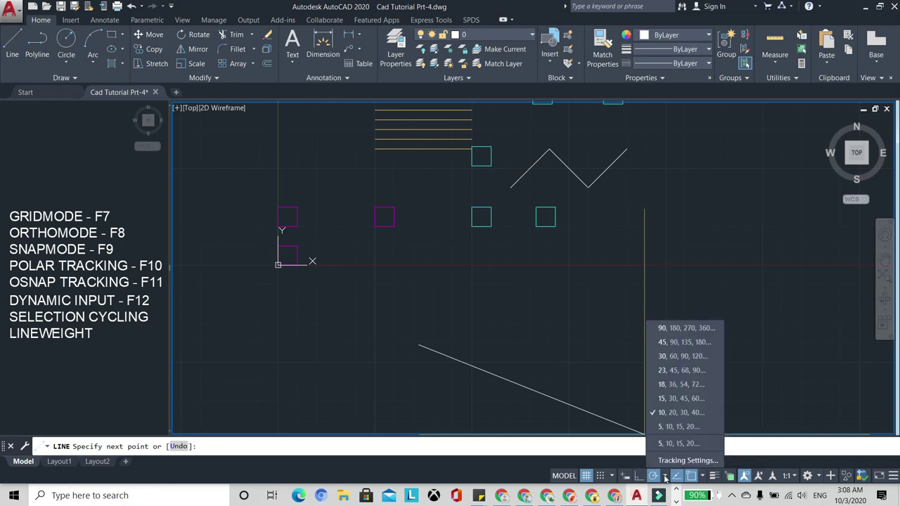
{"action": "left_click", "coordinate": [655, 427]}
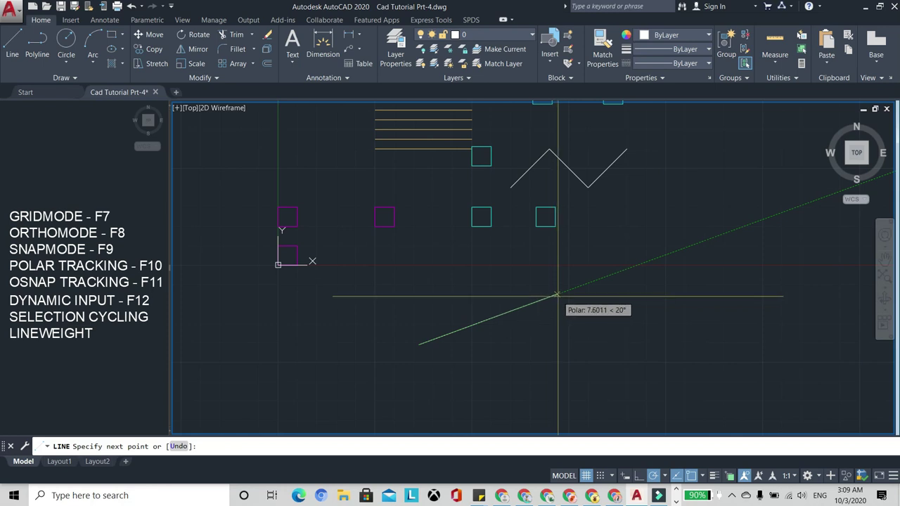
Draw three segments along 20°, 30° and 40° tracks, then select the lower segment
{"action": "left_click", "coordinate": [556, 296]}
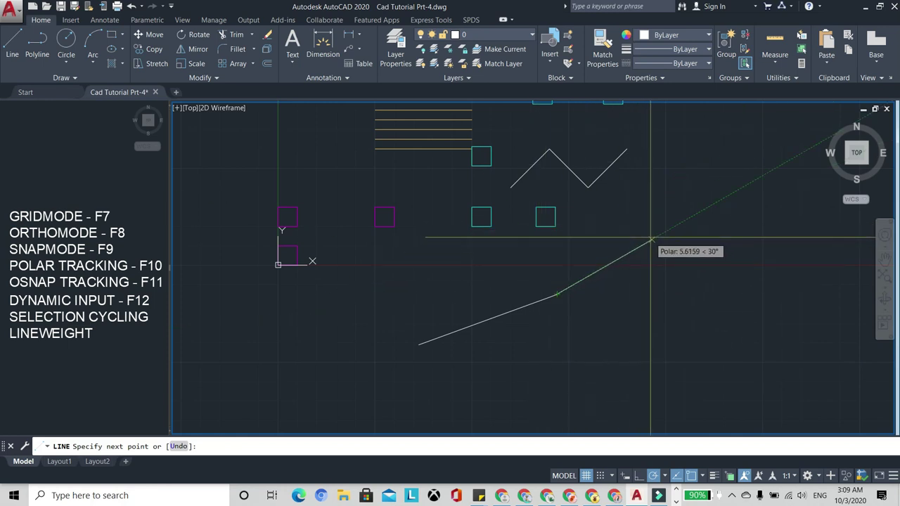
{"action": "left_click", "coordinate": [648, 231]}
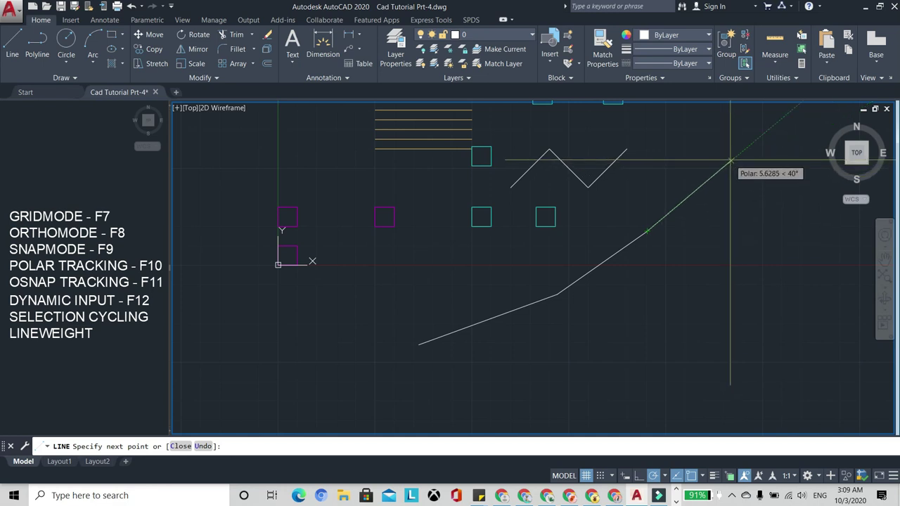
{"action": "left_click", "coordinate": [730, 161]}
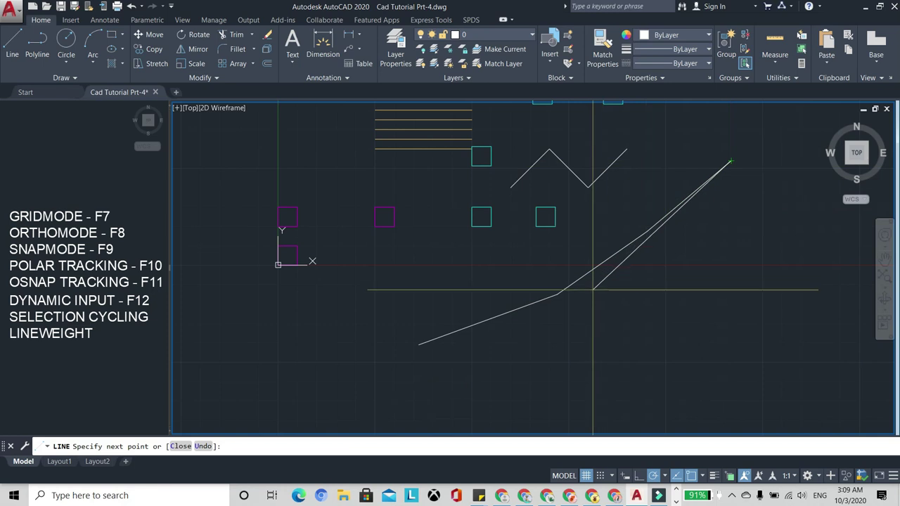
{"action": "key", "text": "Escape"}
{"action": "left_click", "coordinate": [536, 301]}
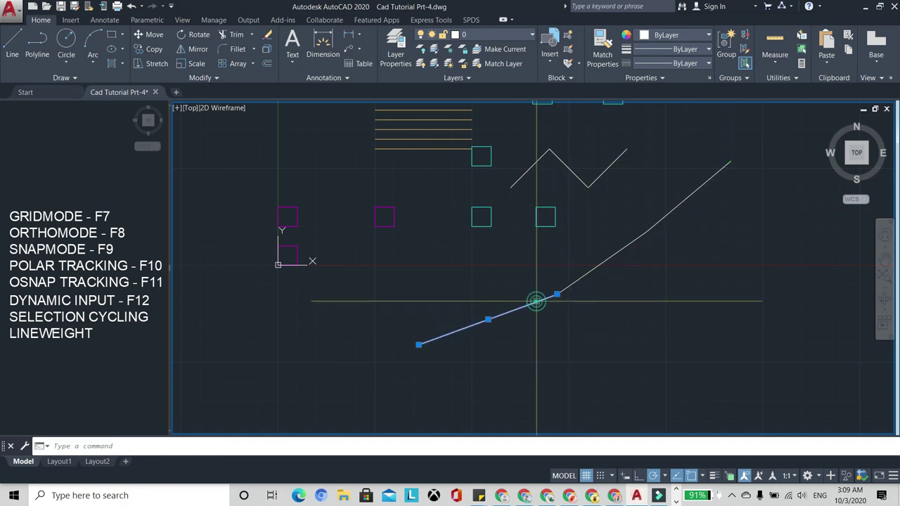
{"action": "left_click", "coordinate": [605, 253]}
Cancel the pending selection so nothing is selected
{"action": "key", "text": "Escape"}
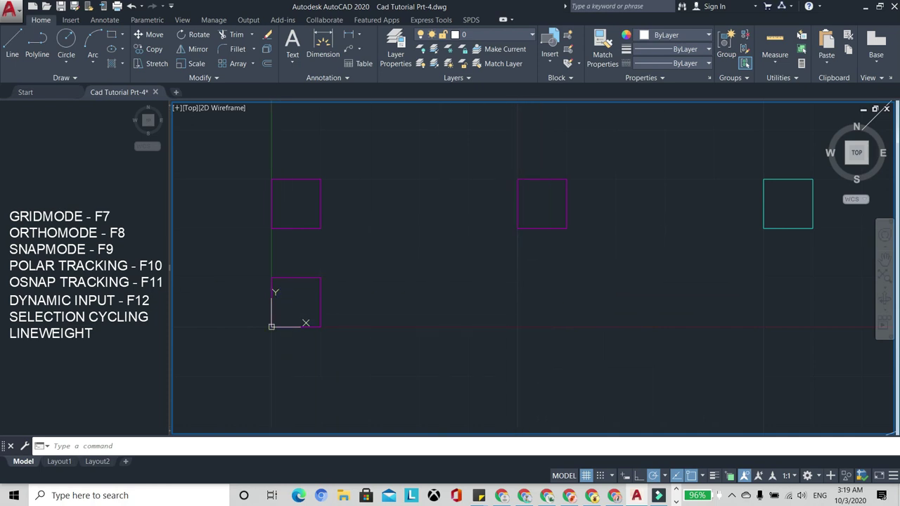
Copy the lower-left magenta square from its lower-left corner to the snap point
{"action": "type", "text": "co"}
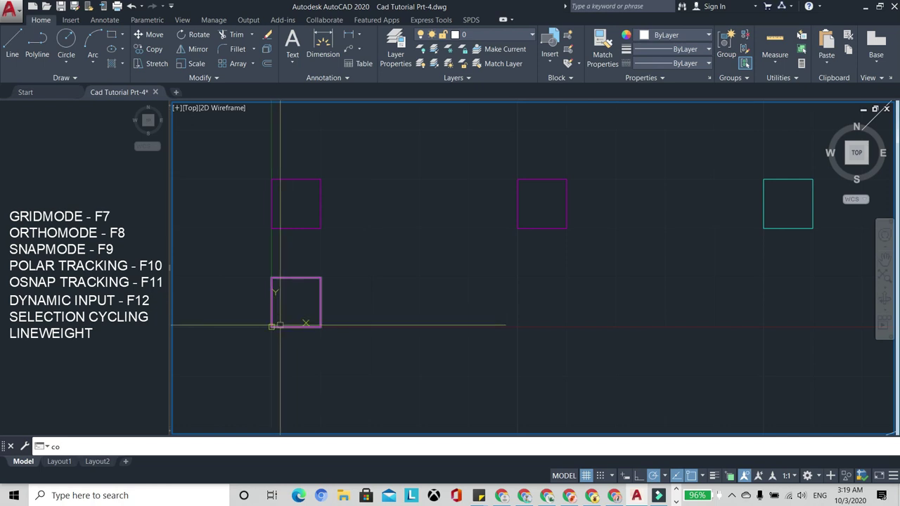
{"action": "key", "text": "Return"}
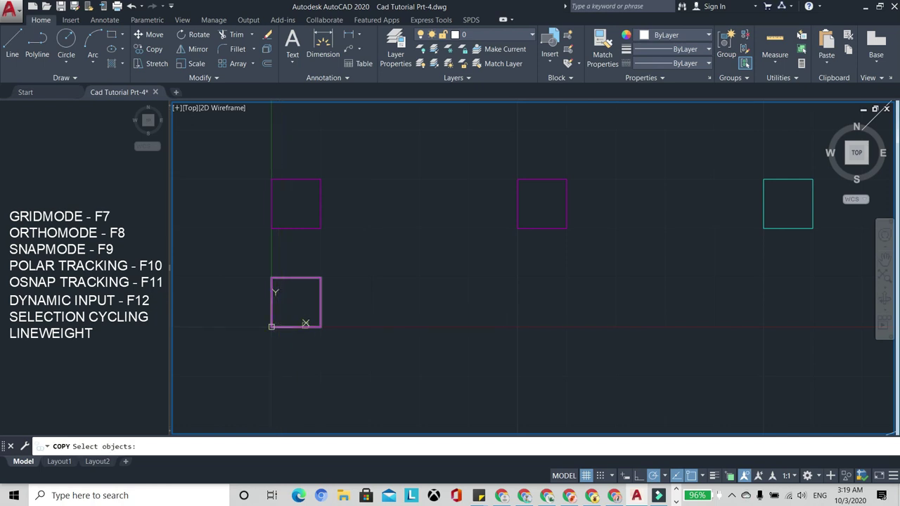
{"action": "left_click", "coordinate": [250, 346]}
{"action": "left_click", "coordinate": [348, 259]}
{"action": "key", "text": "Return"}
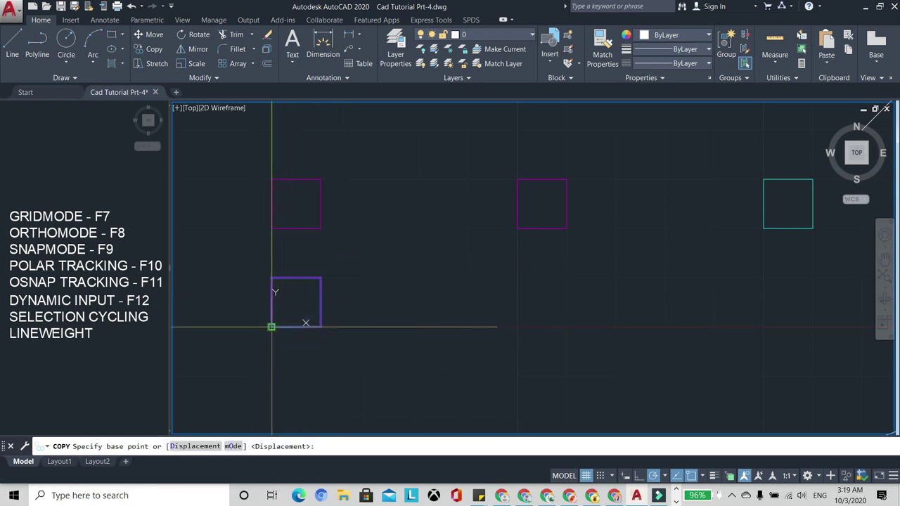
{"action": "left_click", "coordinate": [271, 326]}
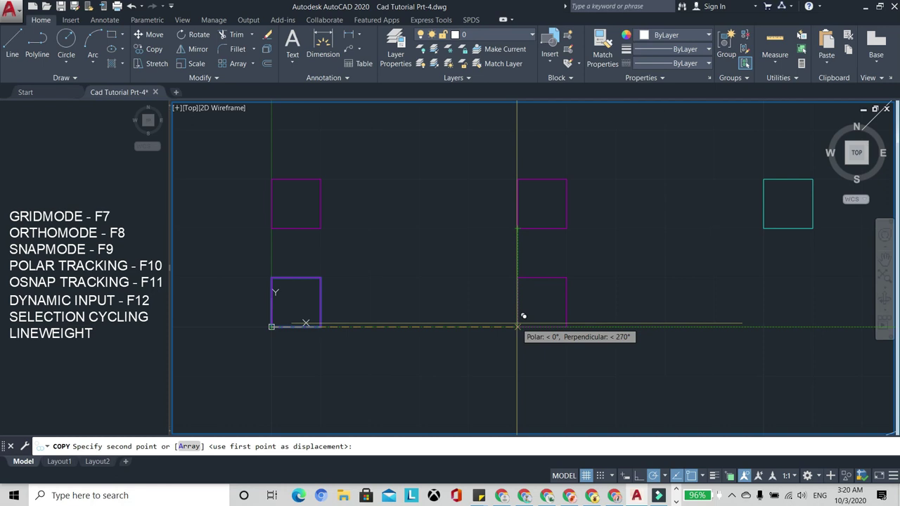
{"action": "left_click", "coordinate": [520, 320]}
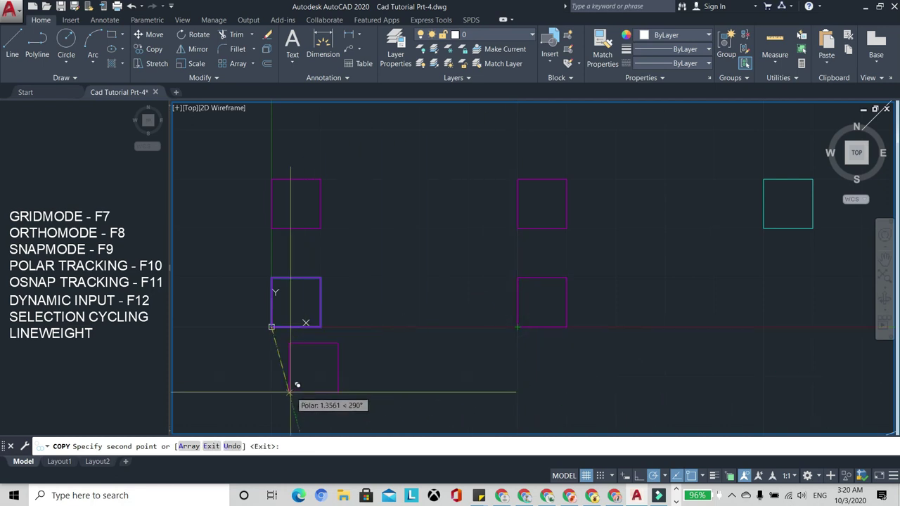
{"action": "key", "text": "Escape"}
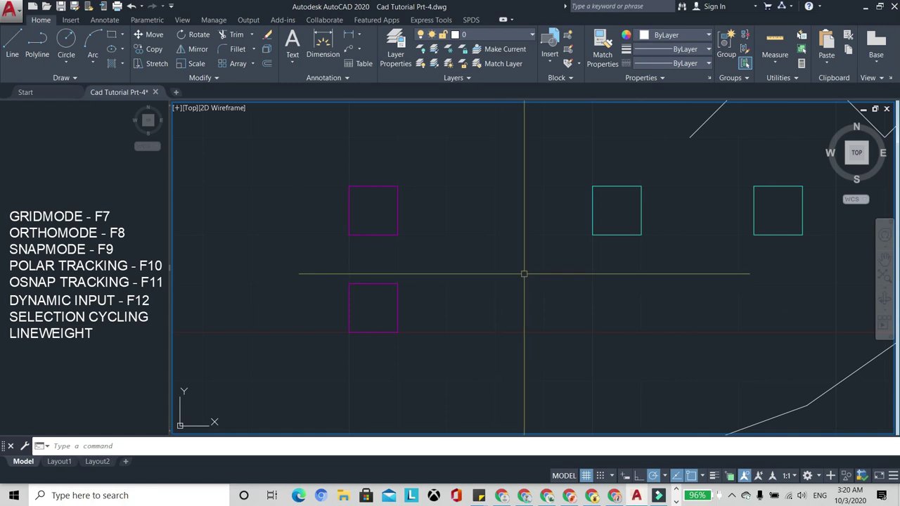
Draw a white circle centred on the tracked point right of the lower magenta square
{"action": "type", "text": "c"}
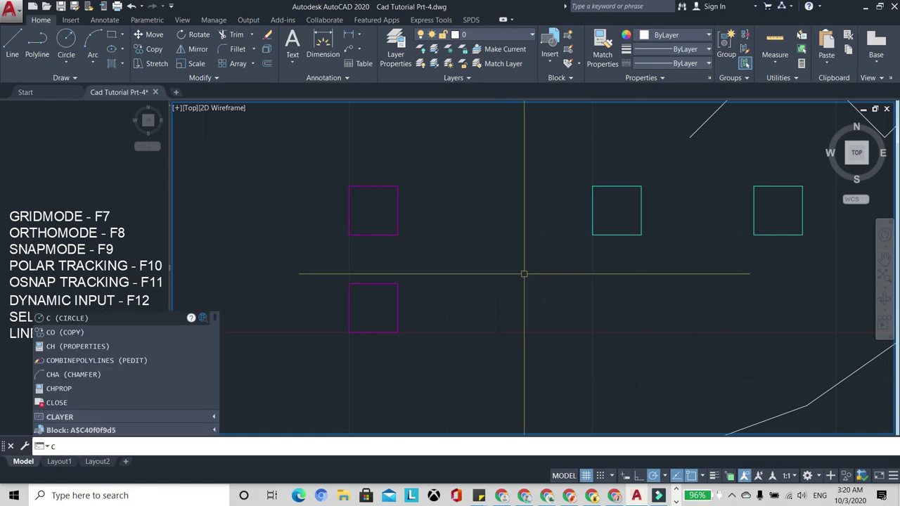
{"action": "key", "text": "Return"}
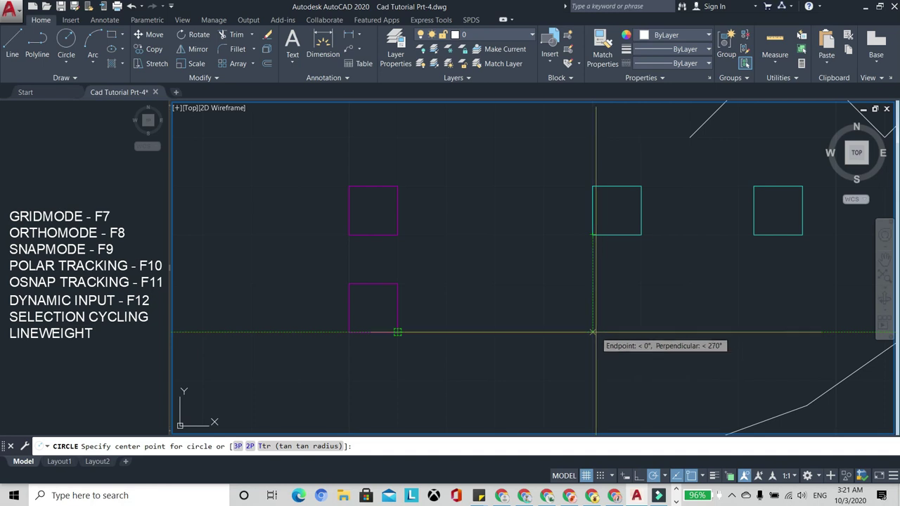
{"action": "left_click", "coordinate": [593, 332]}
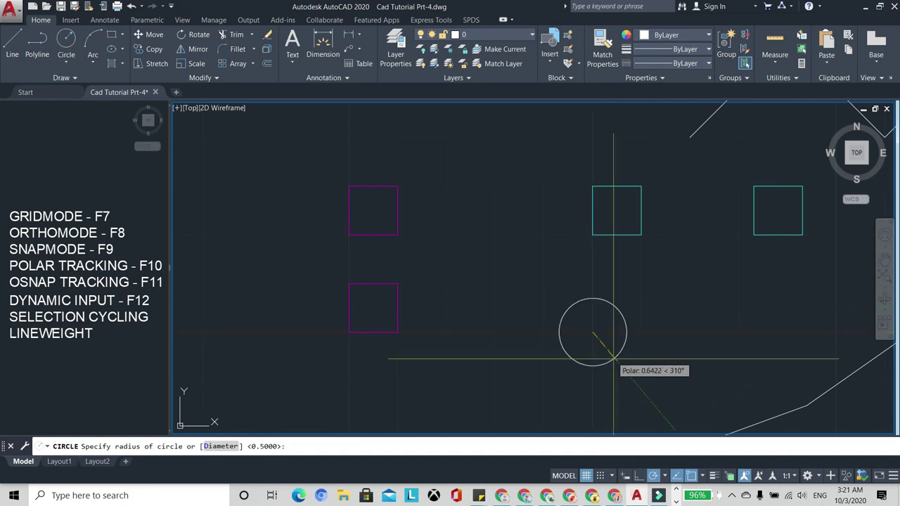
{"action": "left_click", "coordinate": [617, 298]}
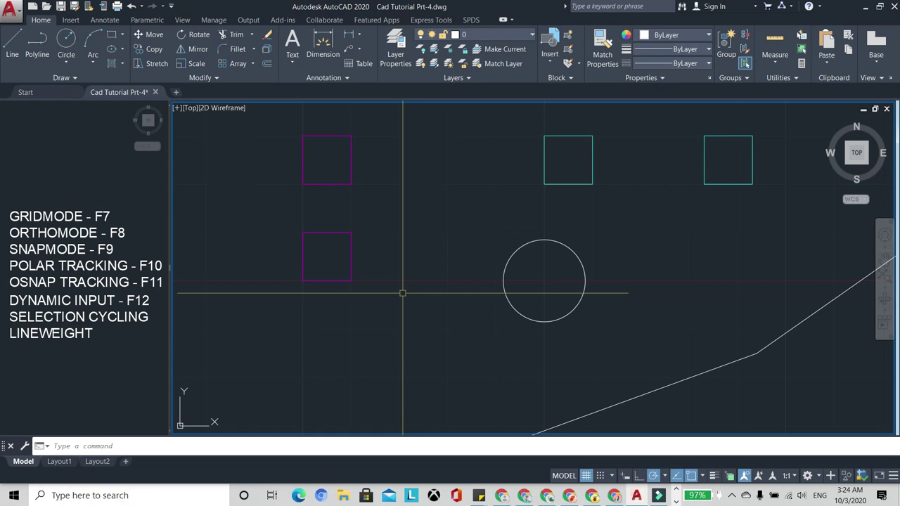
Turn on Ortho mode and switch Dynamic Input off
{"action": "key", "text": "F8"}
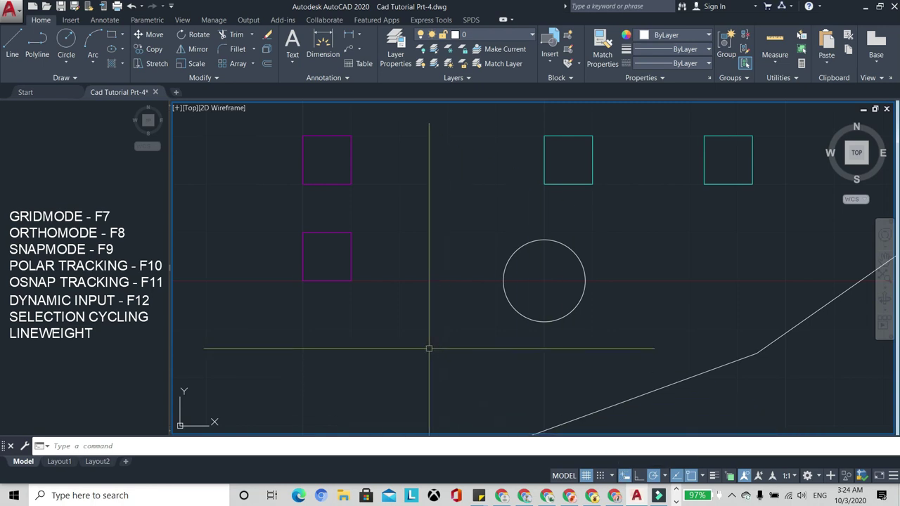
{"action": "type", "text": "L"}
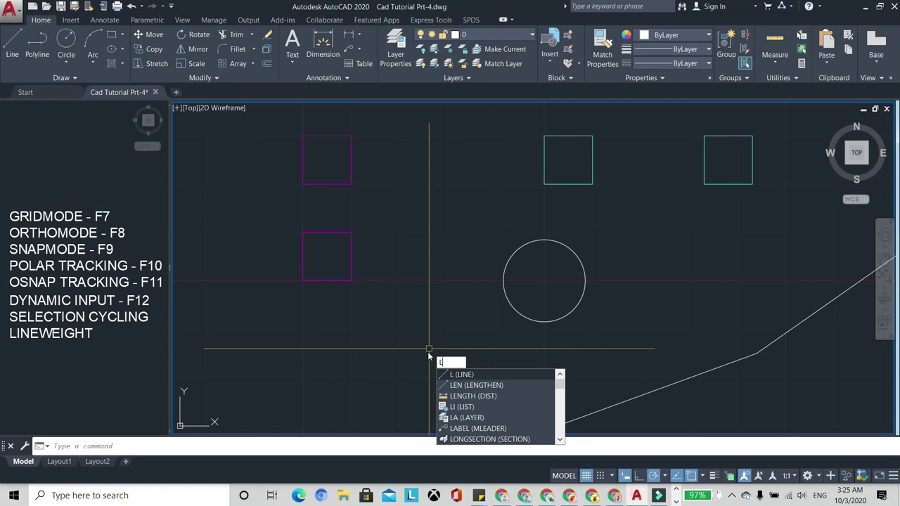
{"action": "left_click", "coordinate": [625, 478]}
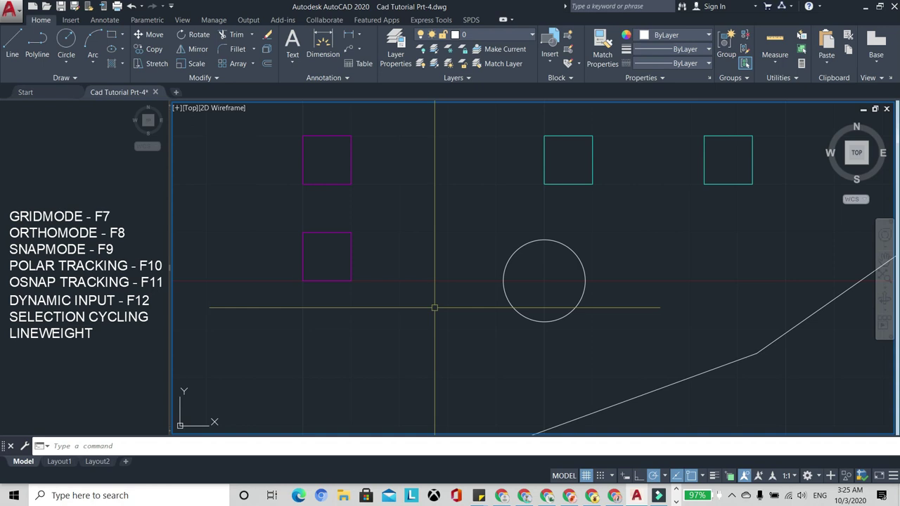
{"action": "type", "text": "l"}
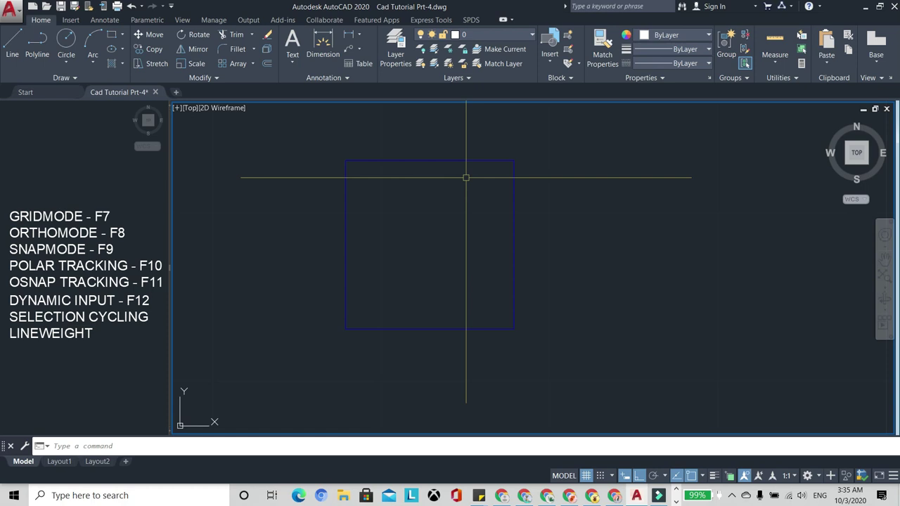
Draw a polyline along the square's right and bottom edges and colour it green
{"action": "type", "text": "PL"}
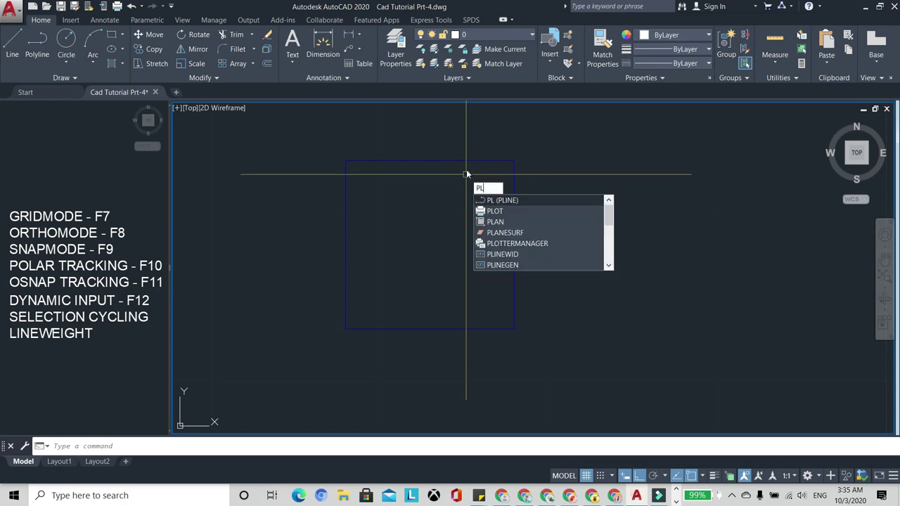
{"action": "key", "text": "Return"}
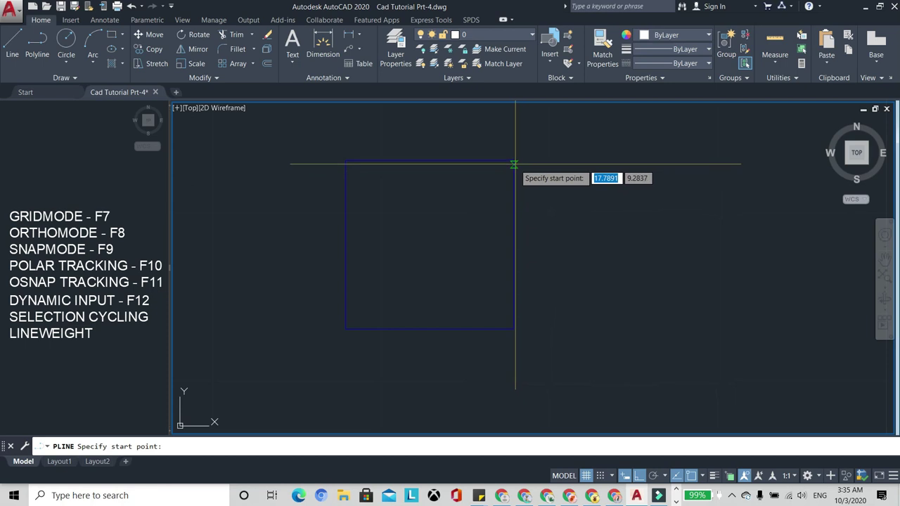
{"action": "left_click", "coordinate": [513, 161]}
{"action": "left_click", "coordinate": [513, 328]}
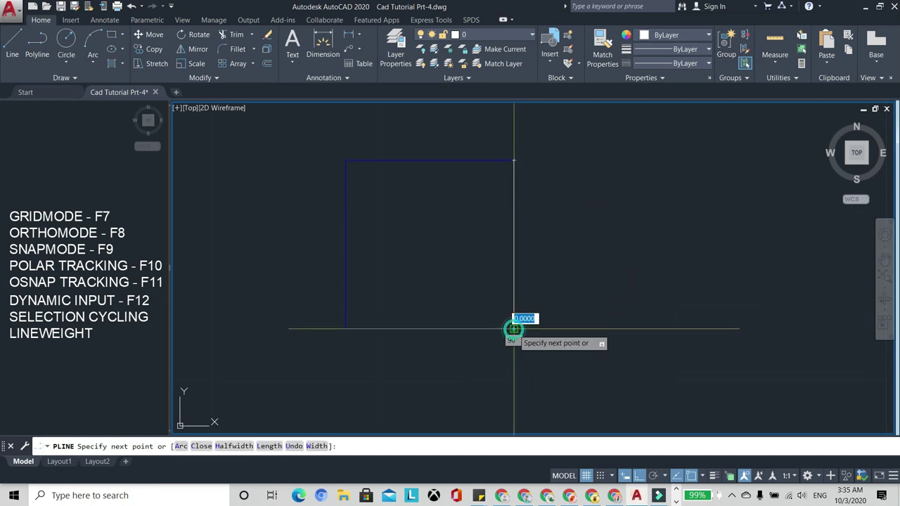
{"action": "left_click", "coordinate": [345, 328]}
{"action": "key", "text": "Return"}
{"action": "left_click", "coordinate": [431, 329]}
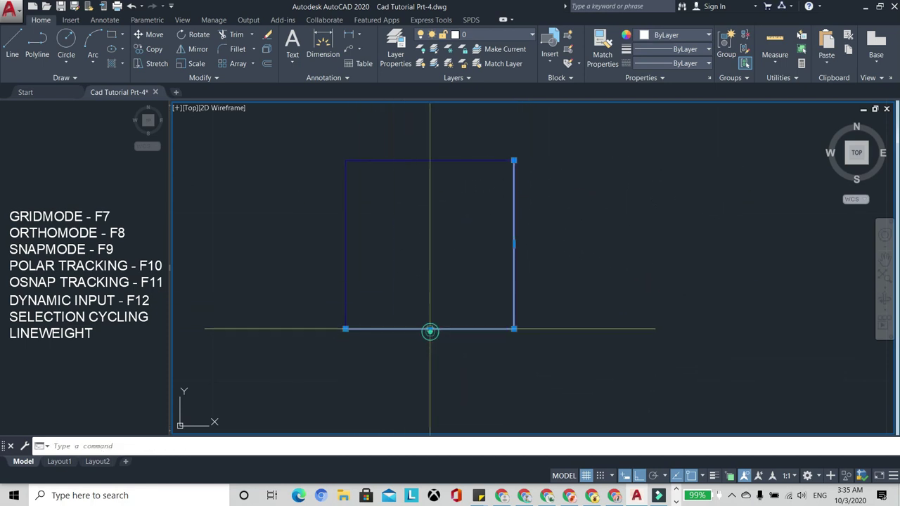
{"action": "left_click", "coordinate": [685, 36]}
{"action": "left_click", "coordinate": [668, 159]}
{"action": "key", "text": "Escape"}
Draw a rectangle exactly over the blue square and colour it magenta
{"action": "type", "text": "rec"}
{"action": "key", "text": "Return"}
{"action": "left_click", "coordinate": [345, 160]}
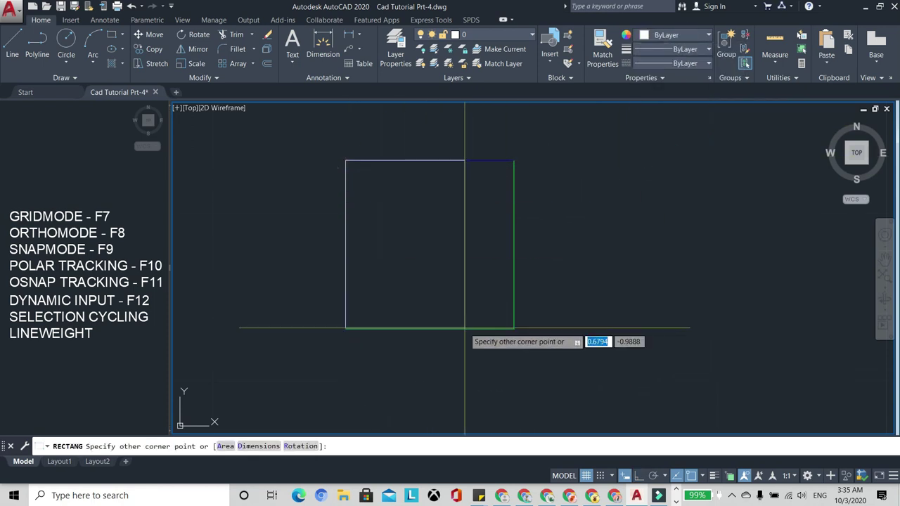
{"action": "left_click", "coordinate": [514, 329]}
{"action": "left_click", "coordinate": [476, 328]}
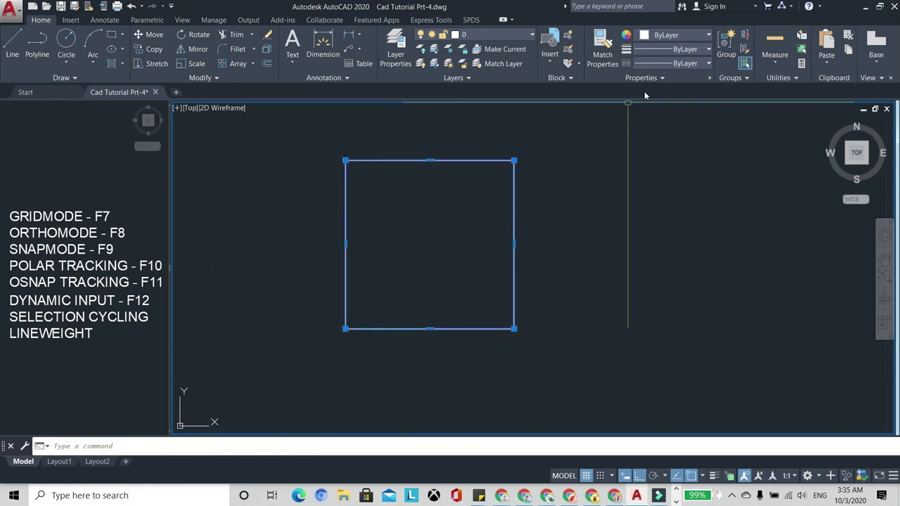
{"action": "left_click", "coordinate": [675, 61]}
{"action": "left_click", "coordinate": [674, 33]}
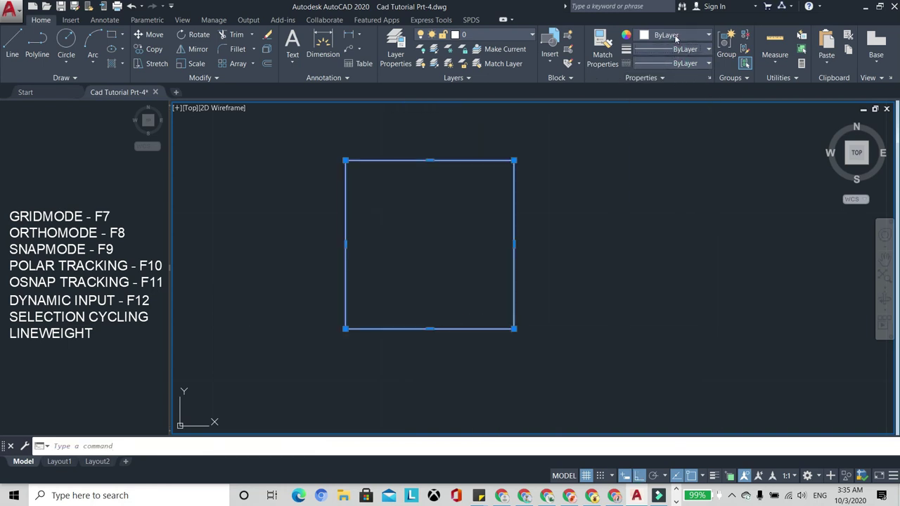
{"action": "left_click", "coordinate": [674, 36]}
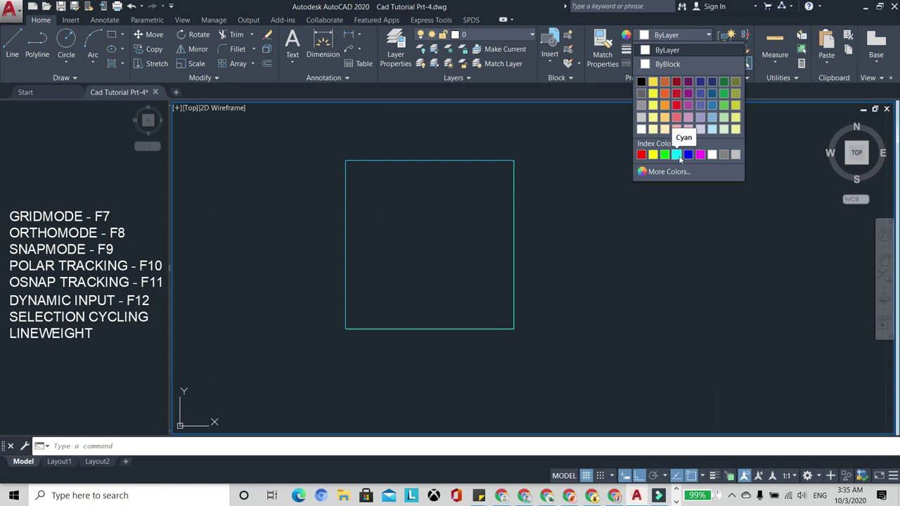
{"action": "left_click", "coordinate": [702, 156]}
{"action": "key", "text": "Escape"}
{"action": "scroll", "coordinate": [484, 199], "scroll_direction": "down", "scroll_amount": 2}
{"action": "scroll", "coordinate": [443, 204], "scroll_direction": "up", "scroll_amount": 2}
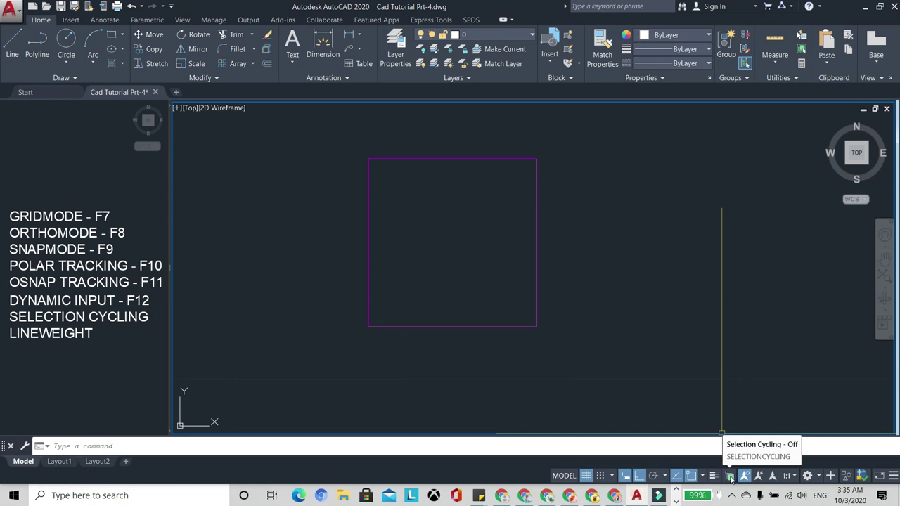
Enable Selection Cycling and pick the magenta polyline from the overlapping outlines
{"action": "left_click", "coordinate": [730, 478]}
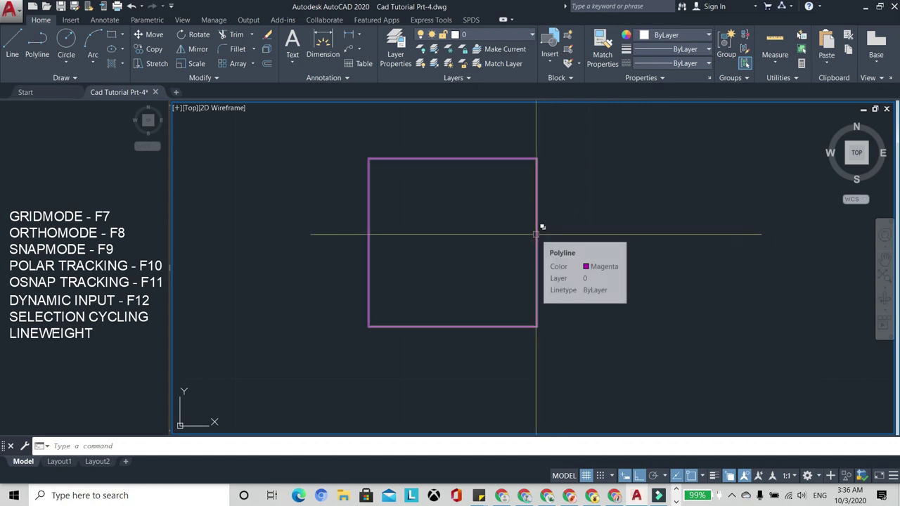
{"action": "left_click", "coordinate": [537, 235]}
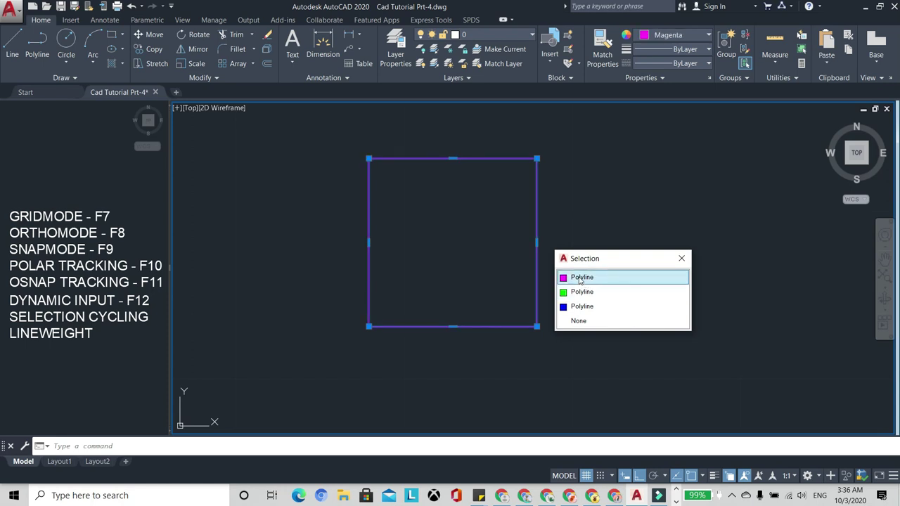
{"action": "left_click", "coordinate": [579, 278]}
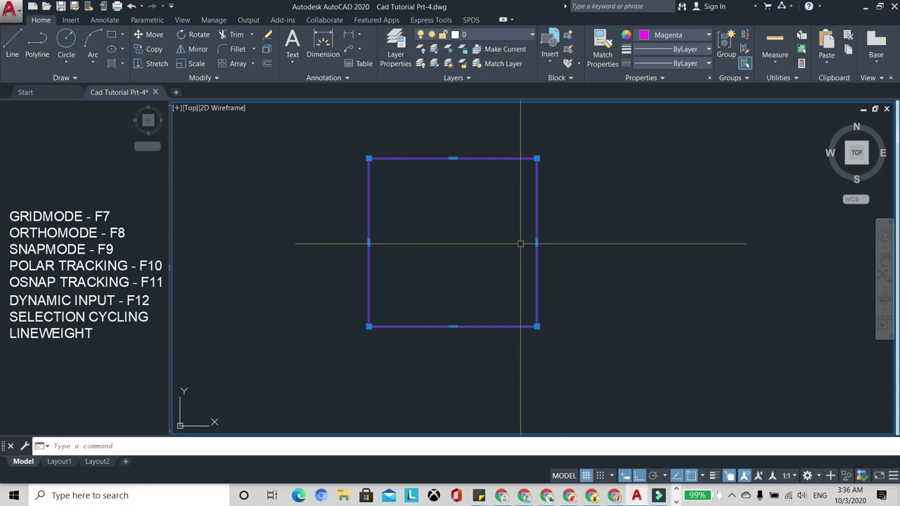
Move the magenta rectangle further to the right
{"action": "key", "text": "m"}
{"action": "key", "text": "Return"}
{"action": "left_click", "coordinate": [431, 244]}
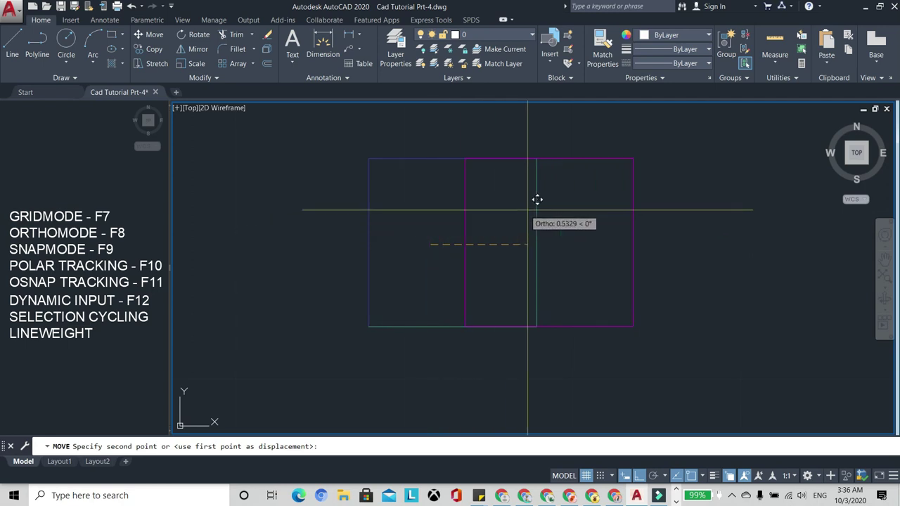
{"action": "left_click", "coordinate": [682, 219]}
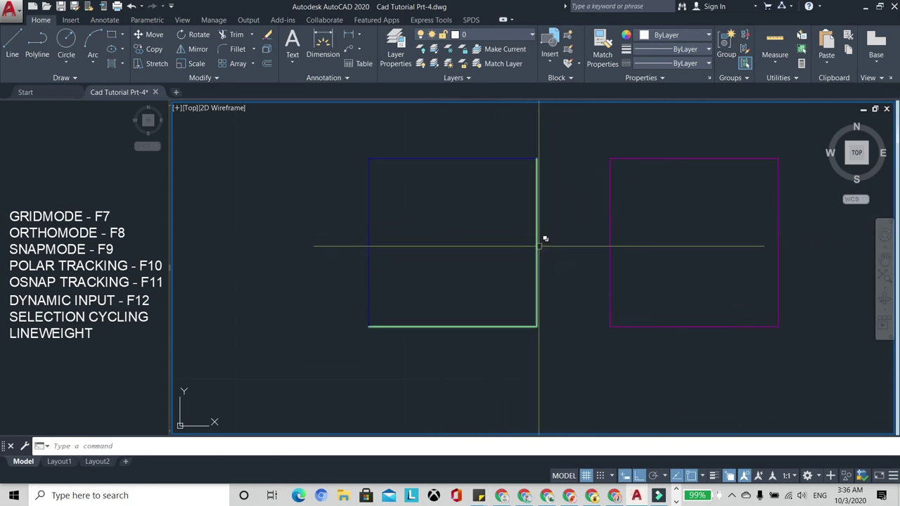
Pick the green polyline via selection cycling and move it above the rectangles
{"action": "left_click", "coordinate": [538, 241]}
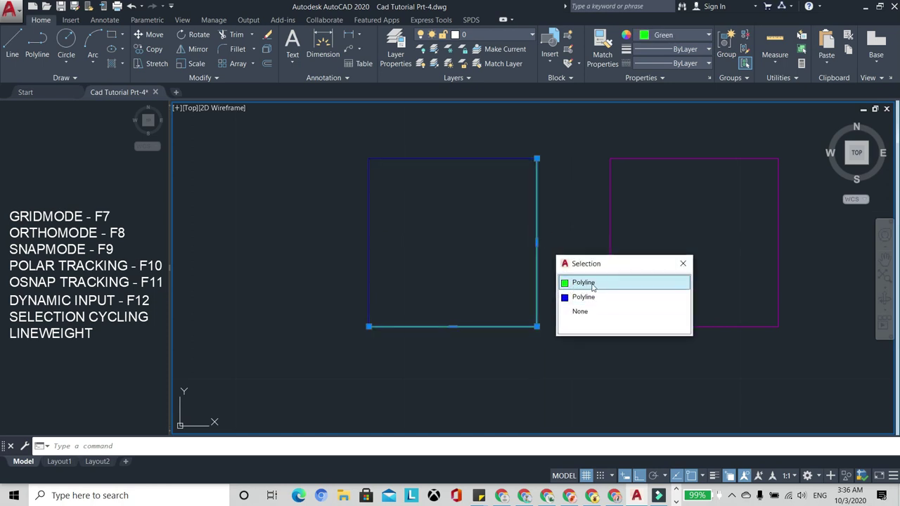
{"action": "left_click", "coordinate": [583, 284]}
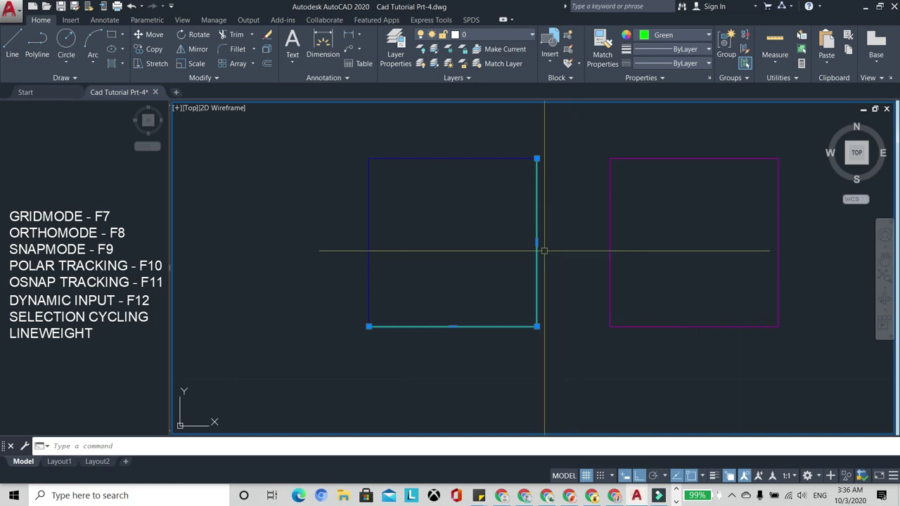
{"action": "scroll", "coordinate": [548, 250], "scroll_direction": "down", "scroll_amount": 2}
{"action": "type", "text": "m"}
{"action": "key", "text": "Return"}
{"action": "left_click", "coordinate": [552, 253]}
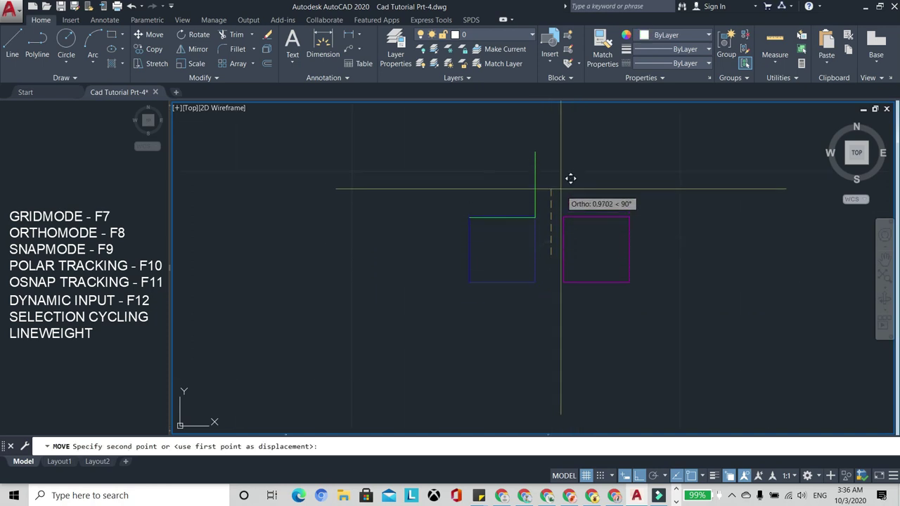
{"action": "left_click", "coordinate": [558, 147]}
{"action": "scroll", "coordinate": [561, 169], "scroll_direction": "up", "scroll_amount": 2}
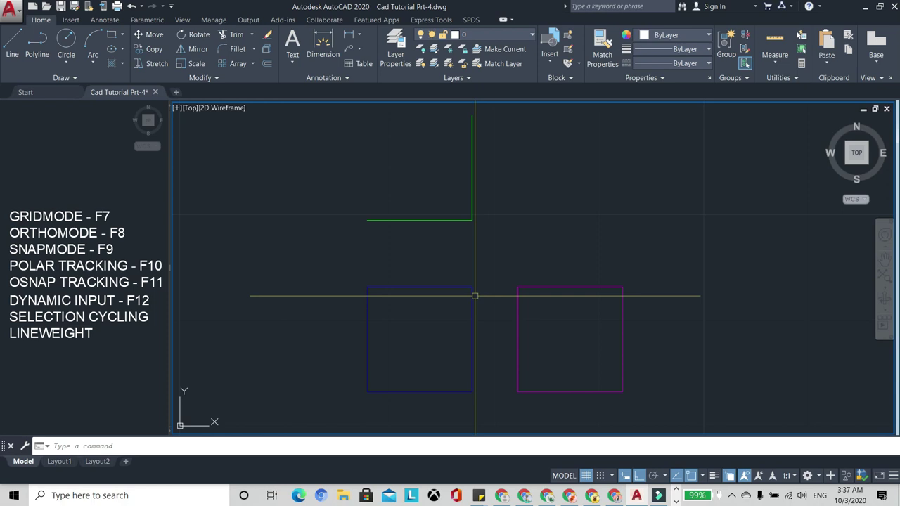
Move the magenta square back onto the other square
{"action": "scroll", "coordinate": [456, 251], "scroll_direction": "down", "scroll_amount": 3}
{"action": "scroll", "coordinate": [459, 253], "scroll_direction": "up", "scroll_amount": 3}
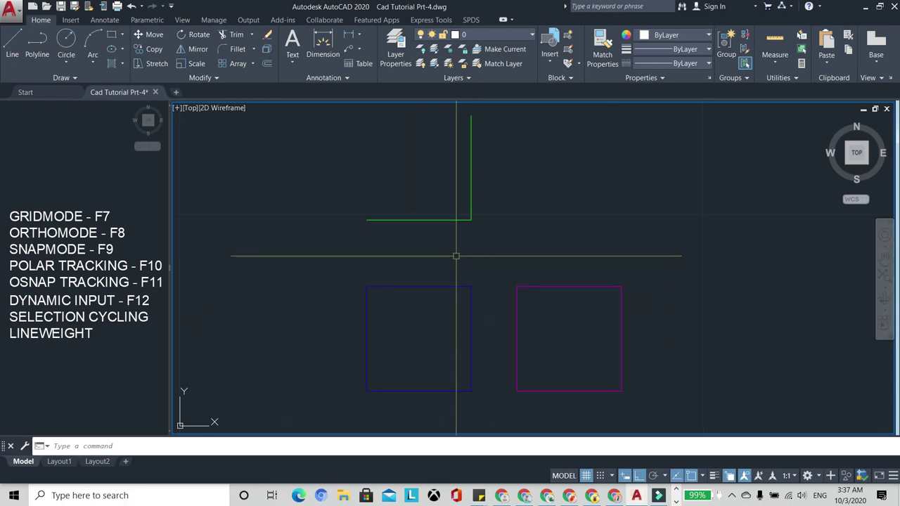
{"action": "type", "text": "m"}
{"action": "key", "text": "Return"}
{"action": "left_click", "coordinate": [620, 302]}
{"action": "key", "text": "Return"}
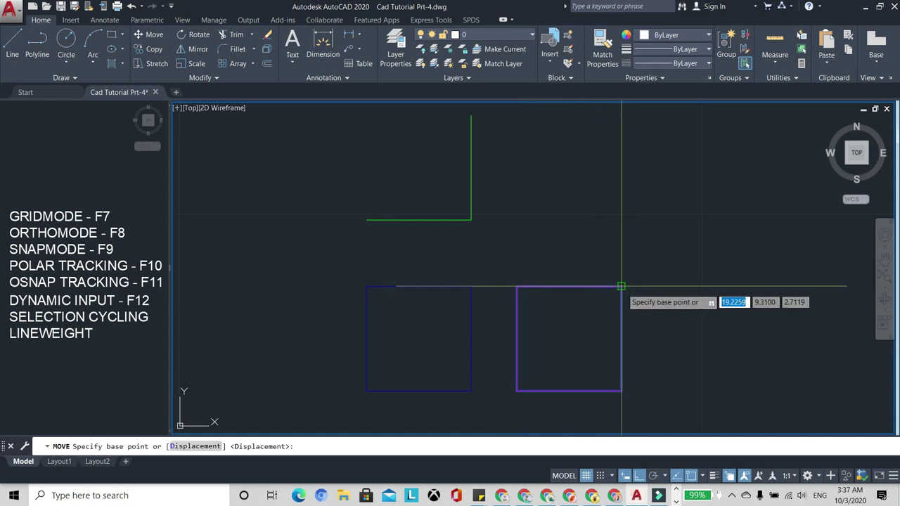
{"action": "left_click", "coordinate": [621, 286]}
{"action": "left_click", "coordinate": [471, 286]}
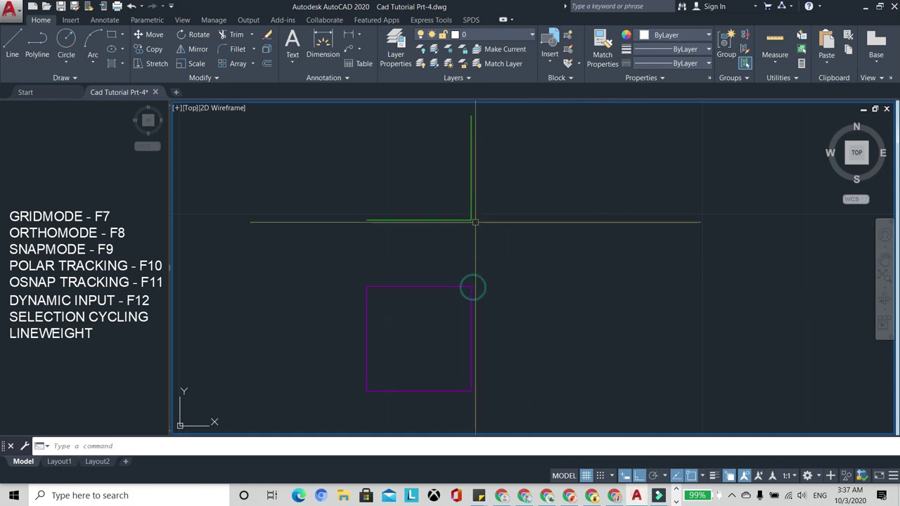
Move the green L-shape so its corner sits on the square's corner
{"action": "key", "text": "Return"}
{"action": "left_click", "coordinate": [496, 201]}
{"action": "left_click", "coordinate": [469, 166]}
{"action": "key", "text": "Return"}
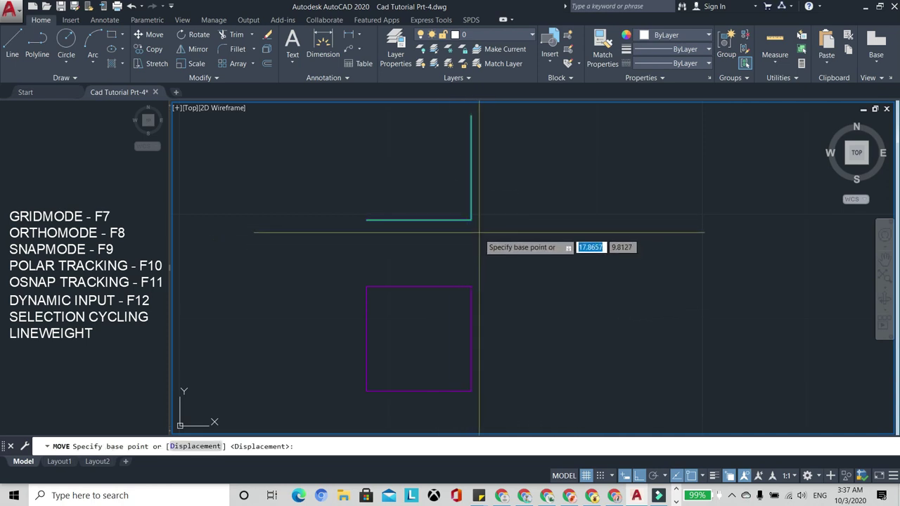
{"action": "left_click", "coordinate": [471, 220]}
{"action": "left_click", "coordinate": [471, 391]}
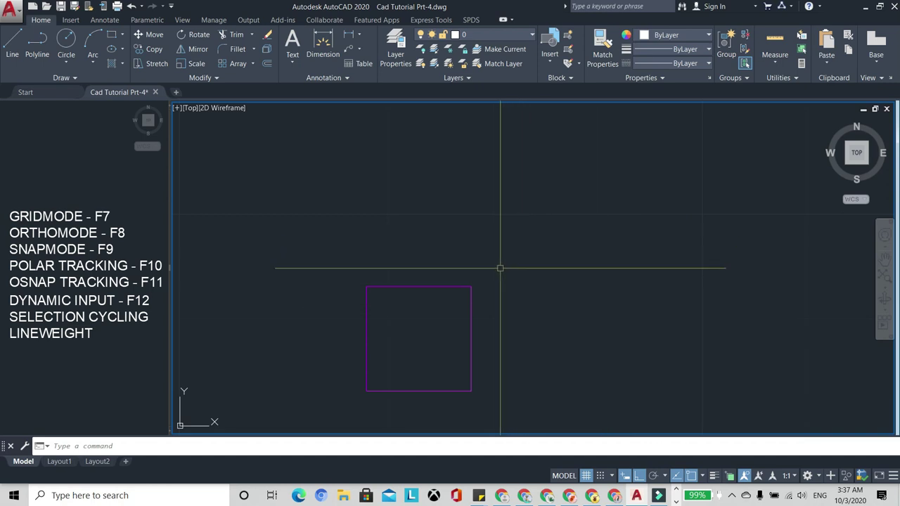
Select the overlapped magenta polyline and rectangle with crossing windows, then browse the lineweight list
{"action": "scroll", "coordinate": [424, 375], "scroll_direction": "up", "scroll_amount": 2}
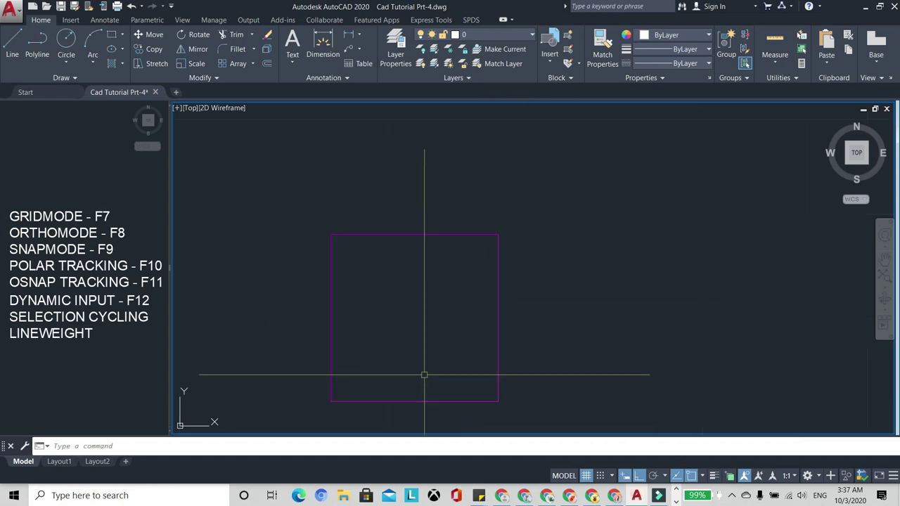
{"action": "left_click", "coordinate": [498, 314]}
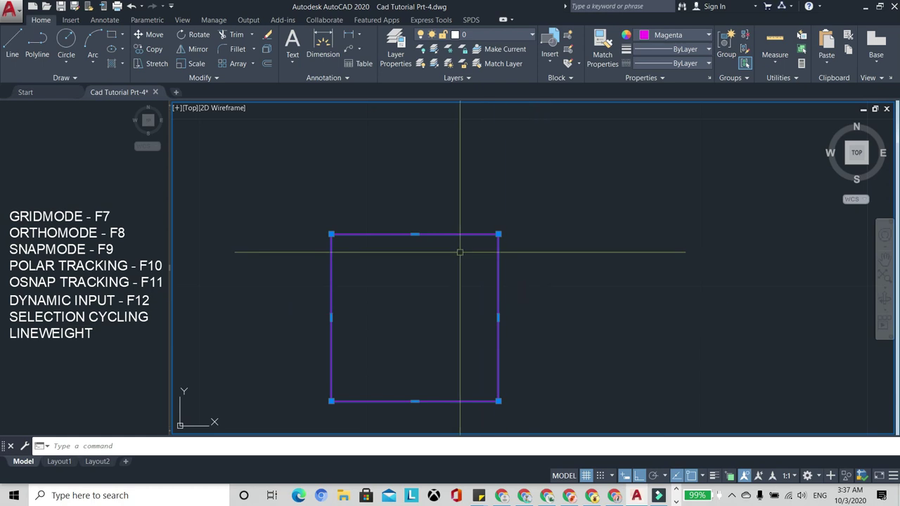
{"action": "left_click", "coordinate": [512, 253]}
{"action": "left_click", "coordinate": [478, 211]}
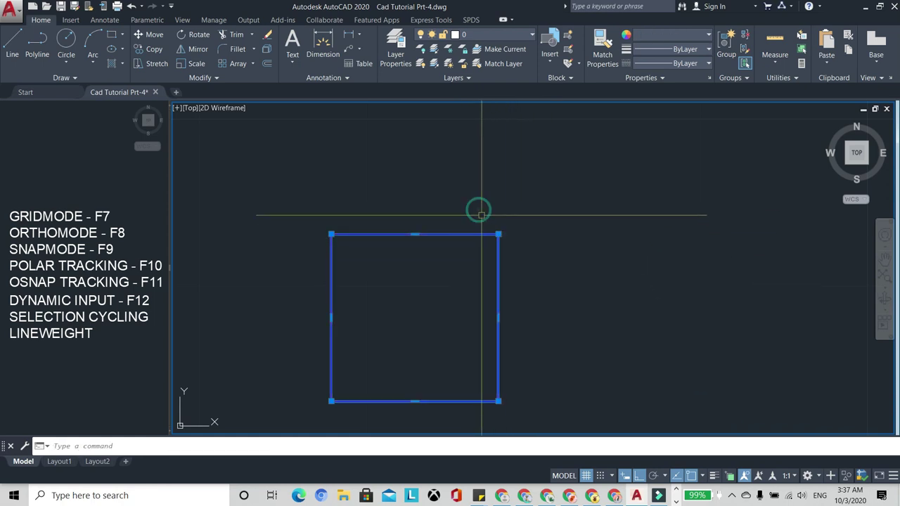
{"action": "key", "text": "Escape"}
{"action": "left_click", "coordinate": [510, 267]}
{"action": "left_click", "coordinate": [476, 216]}
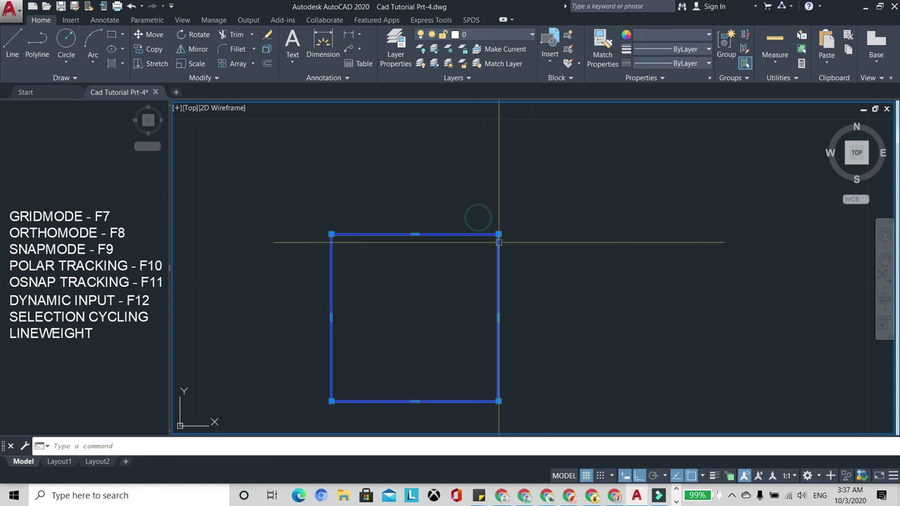
{"action": "left_click", "coordinate": [518, 270]}
{"action": "left_click", "coordinate": [481, 220]}
{"action": "key", "text": "Escape"}
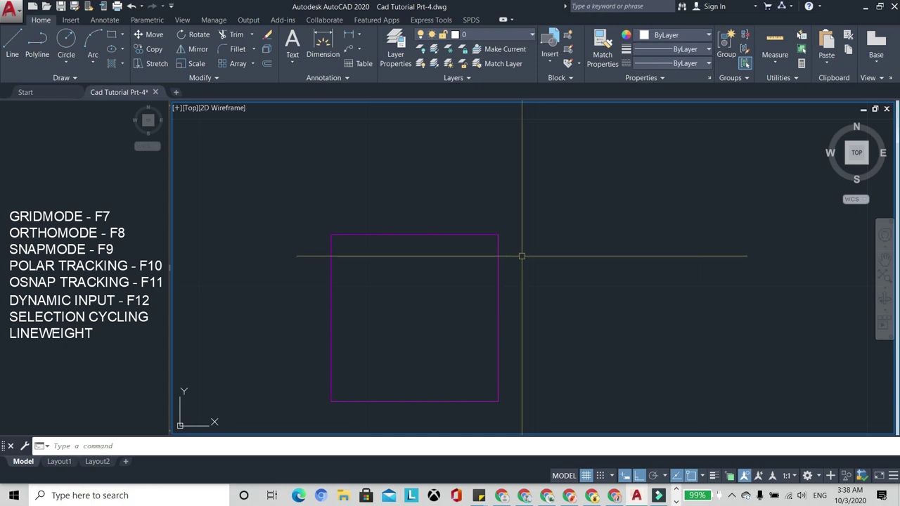
{"action": "left_click", "coordinate": [698, 50]}
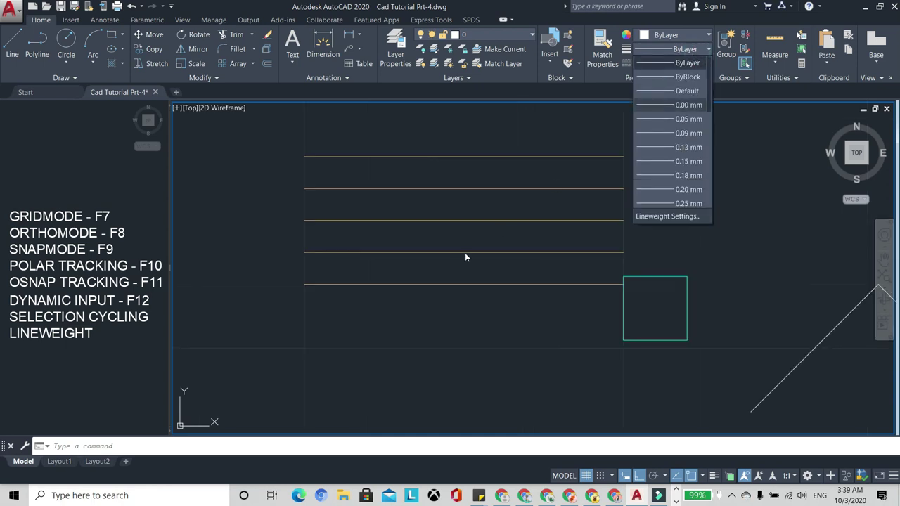
{"action": "left_click", "coordinate": [465, 257]}
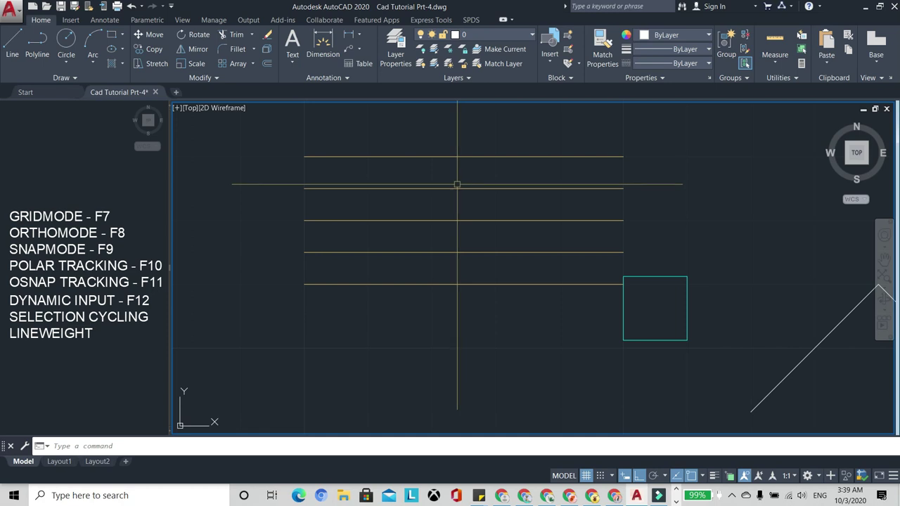
Assign lineweights 0.30, 0.50, 1.00 and 2.00 mm to the second through fifth yellow lines
{"action": "scroll", "coordinate": [457, 185], "scroll_direction": "down", "scroll_amount": 5}
{"action": "scroll", "coordinate": [445, 198], "scroll_direction": "up", "scroll_amount": 2}
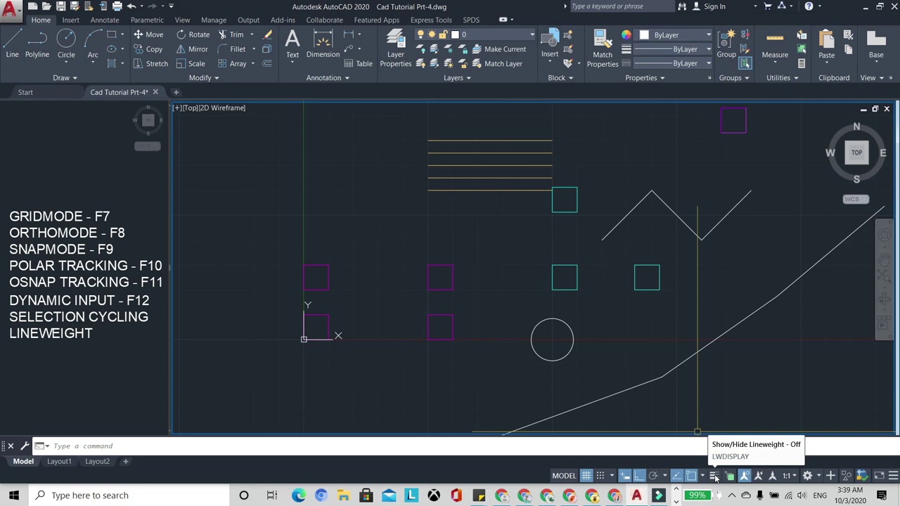
{"action": "scroll", "coordinate": [510, 137], "scroll_direction": "up", "scroll_amount": 3}
{"action": "scroll", "coordinate": [496, 192], "scroll_direction": "up", "scroll_amount": 1}
{"action": "scroll", "coordinate": [496, 192], "scroll_direction": "down", "scroll_amount": 2}
{"action": "left_click", "coordinate": [472, 195]}
{"action": "left_click", "coordinate": [448, 154]}
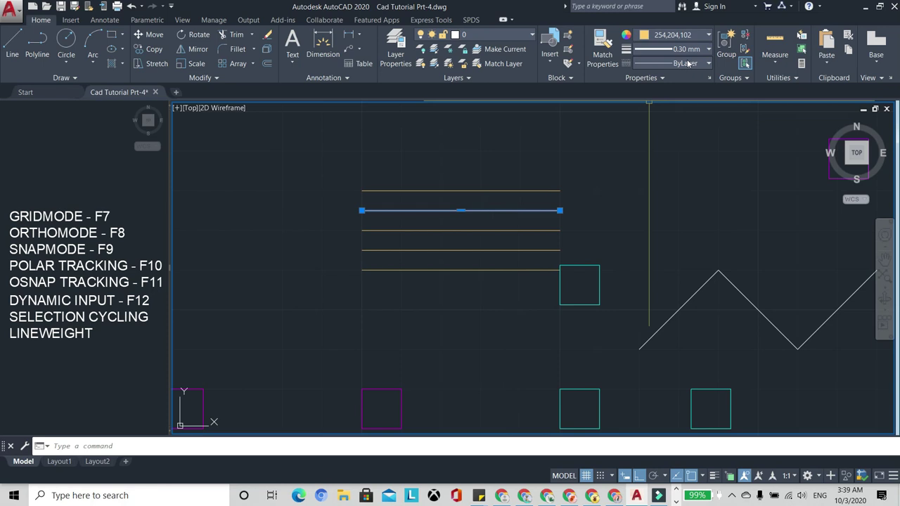
{"action": "left_click", "coordinate": [486, 229]}
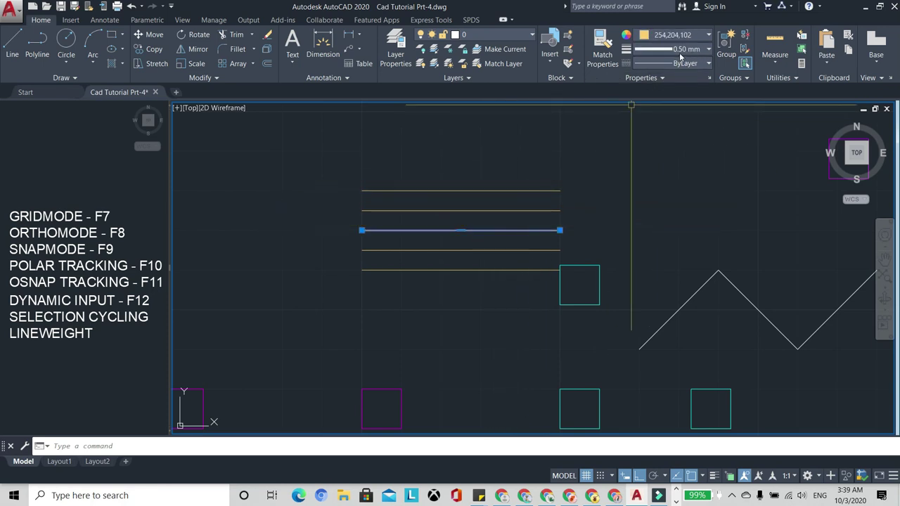
{"action": "left_click", "coordinate": [476, 250]}
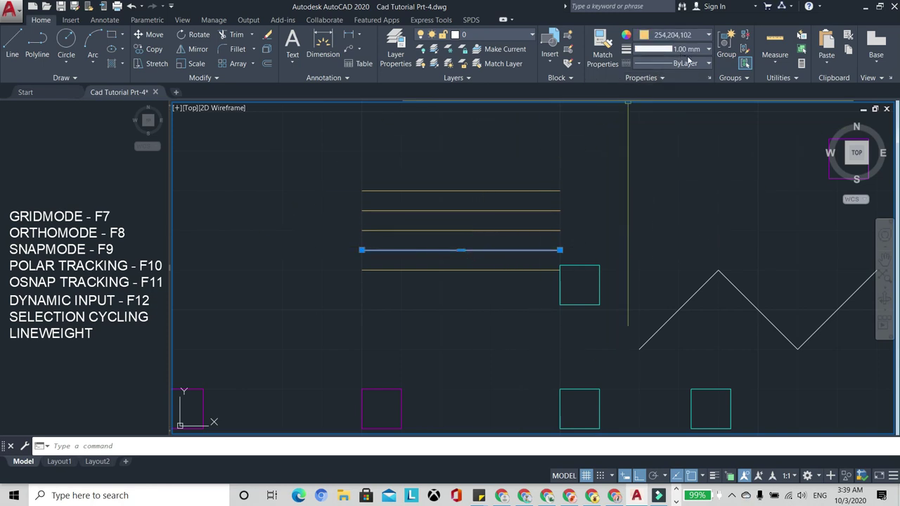
{"action": "left_click", "coordinate": [458, 271]}
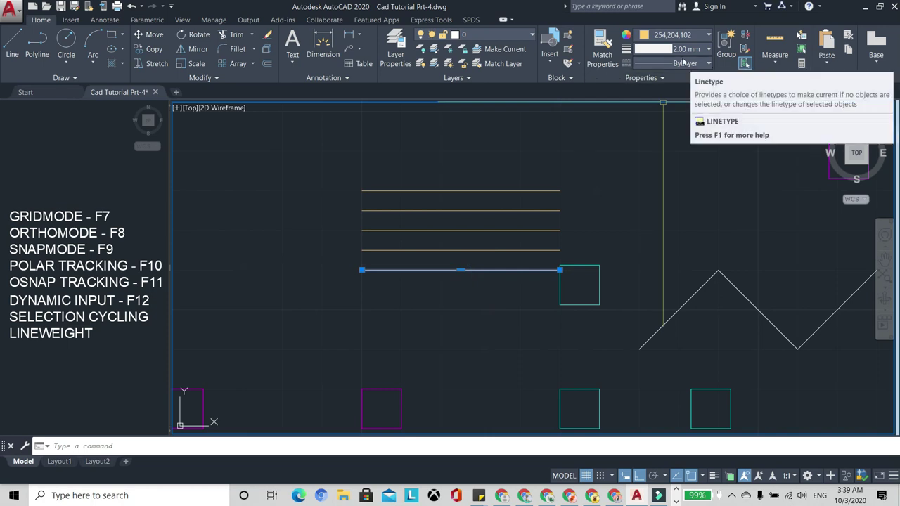
{"action": "key", "text": "Escape"}
Switch on lineweight display so the five yellow lines show 0.18 to 2.00 mm thicknesses
{"action": "scroll", "coordinate": [505, 173], "scroll_direction": "down", "scroll_amount": 2}
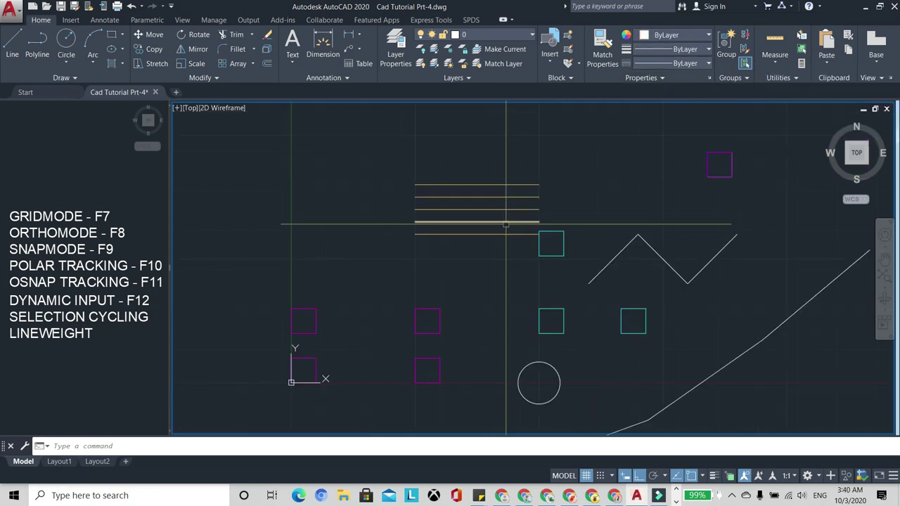
{"action": "scroll", "coordinate": [473, 237], "scroll_direction": "up", "scroll_amount": 4}
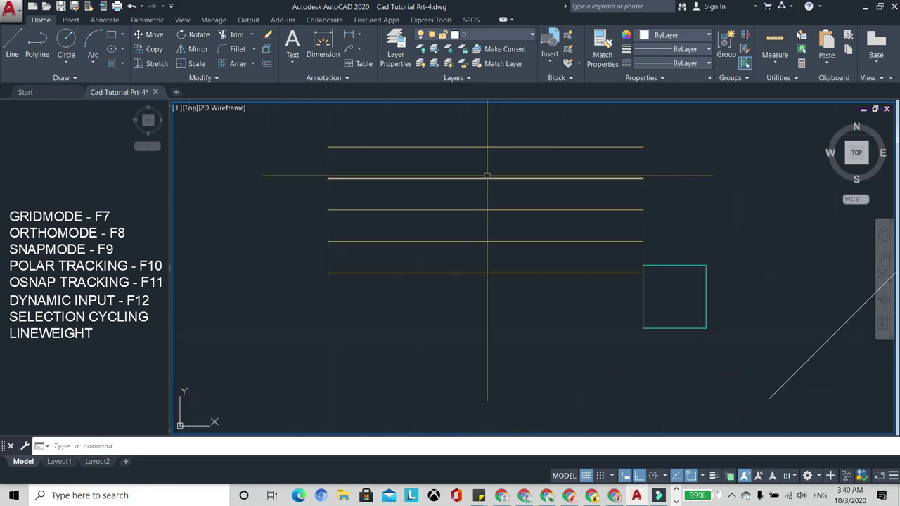
{"action": "scroll", "coordinate": [493, 168], "scroll_direction": "down", "scroll_amount": 2}
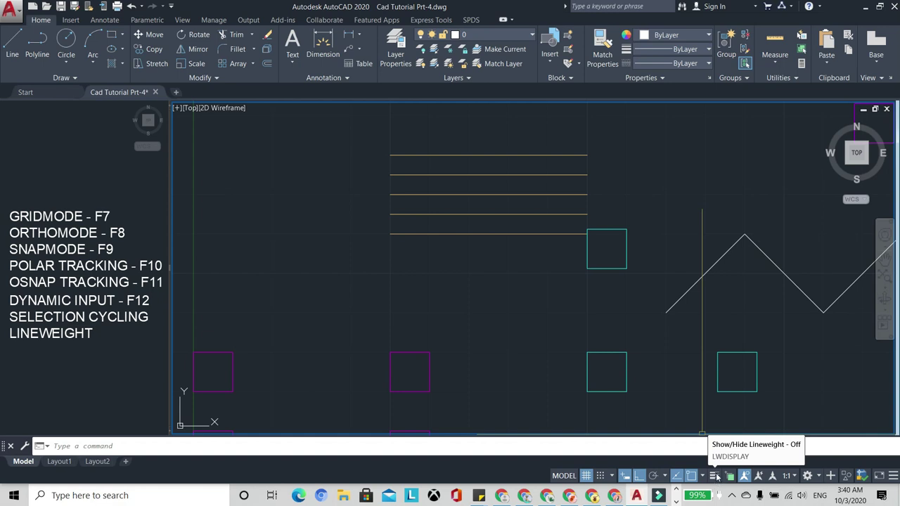
{"action": "left_click", "coordinate": [714, 476]}
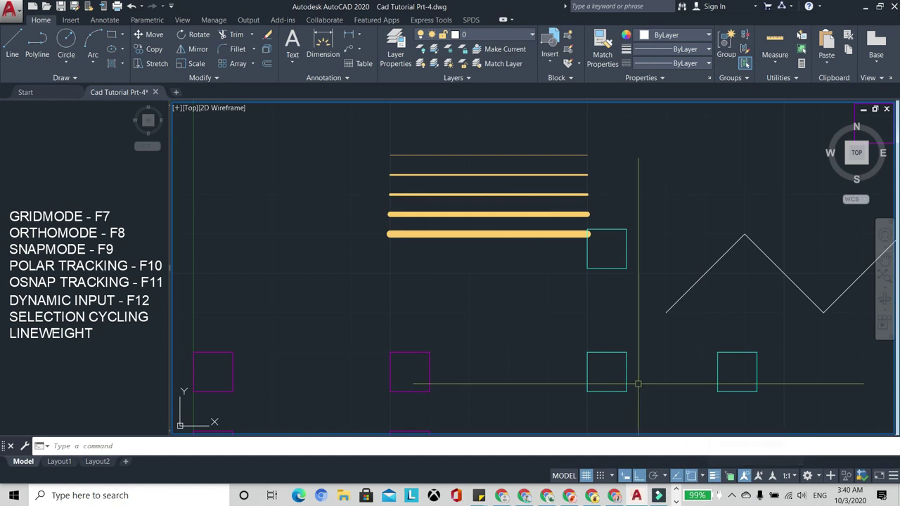
{"action": "scroll", "coordinate": [517, 156], "scroll_direction": "up", "scroll_amount": 4}
{"action": "scroll", "coordinate": [478, 195], "scroll_direction": "down", "scroll_amount": 4}
{"action": "scroll", "coordinate": [471, 167], "scroll_direction": "up", "scroll_amount": 2}
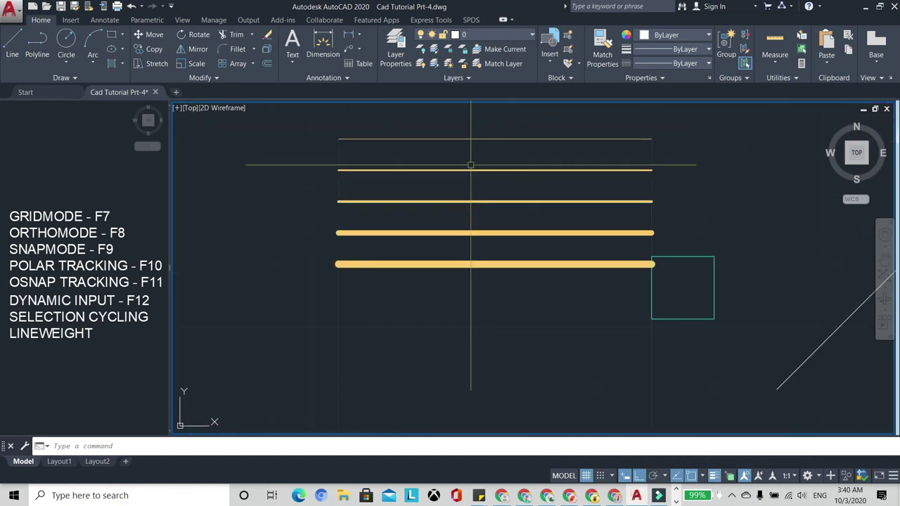
{"action": "scroll", "coordinate": [488, 190], "scroll_direction": "down", "scroll_amount": 2}
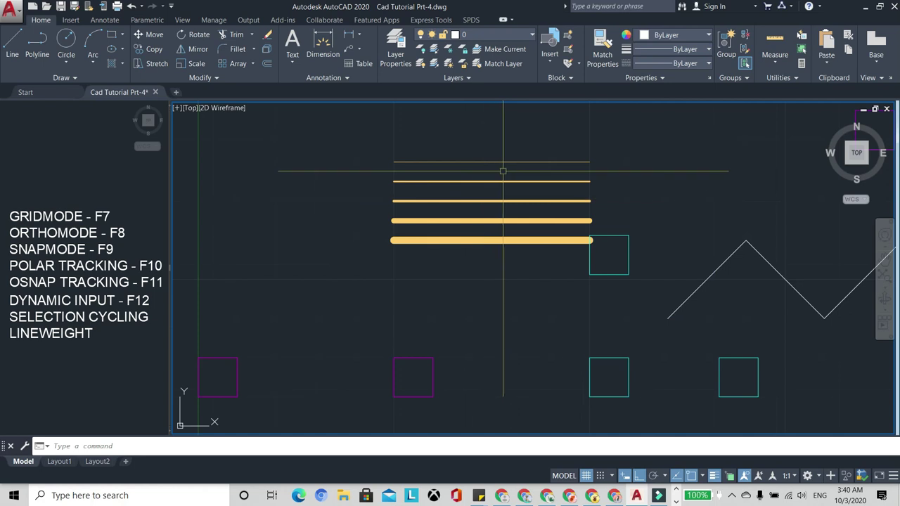
{"action": "scroll", "coordinate": [503, 171], "scroll_direction": "up", "scroll_amount": 2}
{"action": "scroll", "coordinate": [506, 165], "scroll_direction": "down", "scroll_amount": 2}
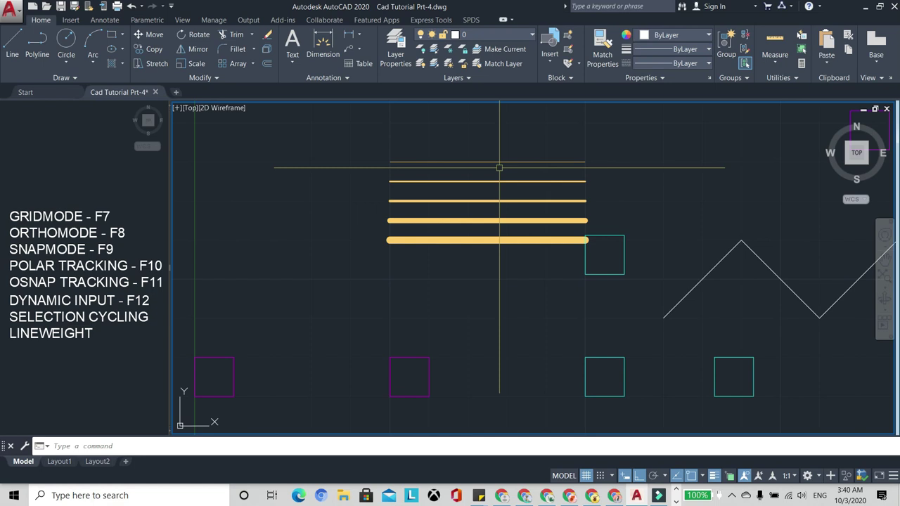
{"action": "scroll", "coordinate": [413, 239], "scroll_direction": "up", "scroll_amount": 2}
{"action": "scroll", "coordinate": [413, 239], "scroll_direction": "down", "scroll_amount": 2}
{"action": "left_click", "coordinate": [353, 249]}
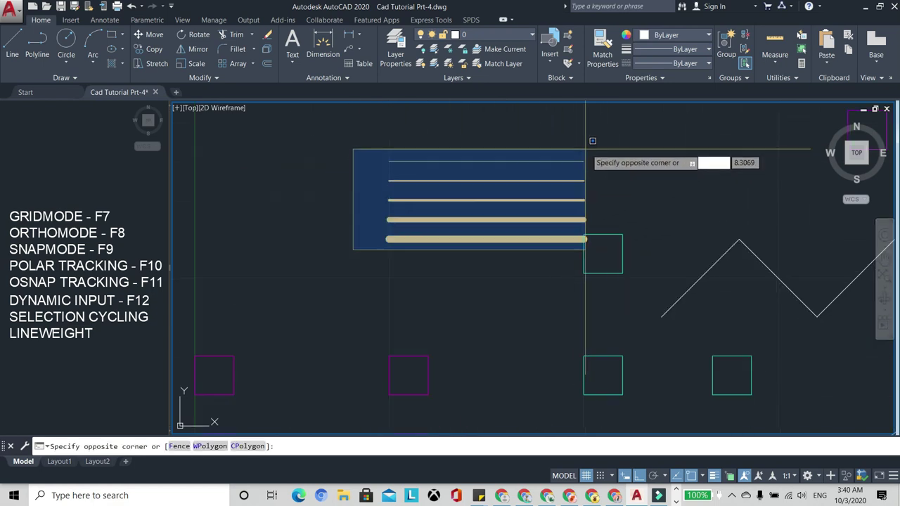
{"action": "scroll", "coordinate": [597, 151], "scroll_direction": "up", "scroll_amount": 2}
{"action": "key", "text": "Escape"}
{"action": "scroll", "coordinate": [597, 152], "scroll_direction": "down", "scroll_amount": 2}
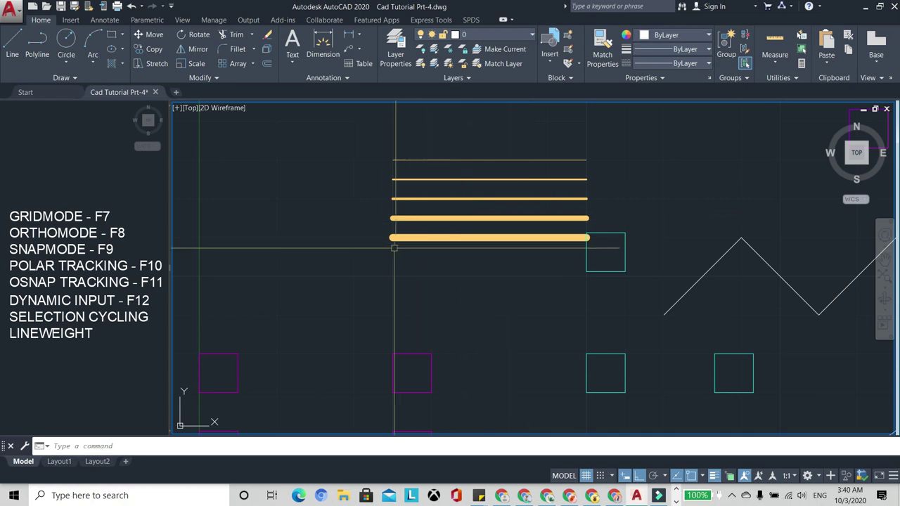
{"action": "left_click", "coordinate": [366, 256]}
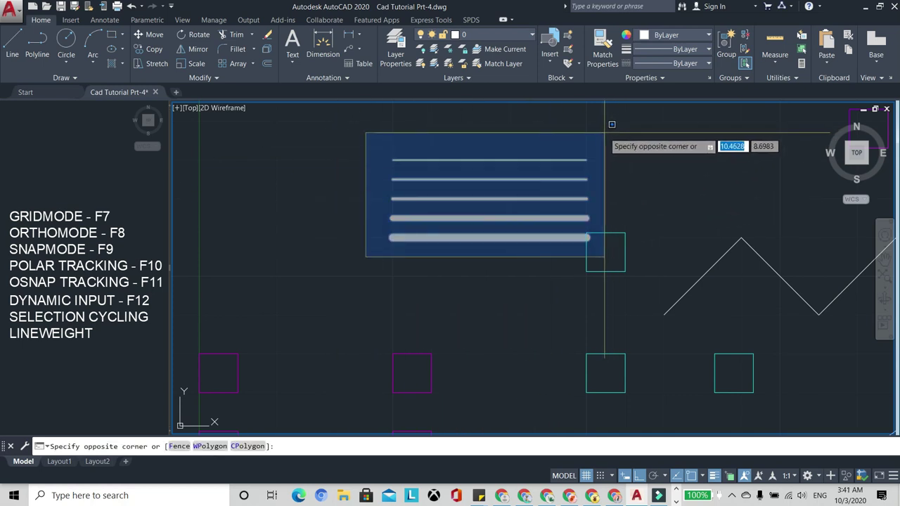
{"action": "left_click", "coordinate": [600, 132]}
{"action": "scroll", "coordinate": [501, 207], "scroll_direction": "up", "scroll_amount": 2}
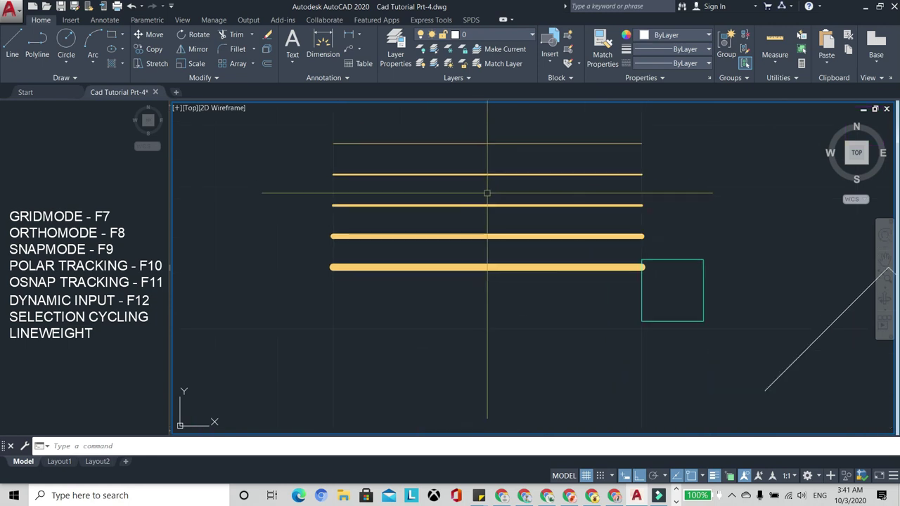
{"action": "scroll", "coordinate": [485, 190], "scroll_direction": "down", "scroll_amount": 4}
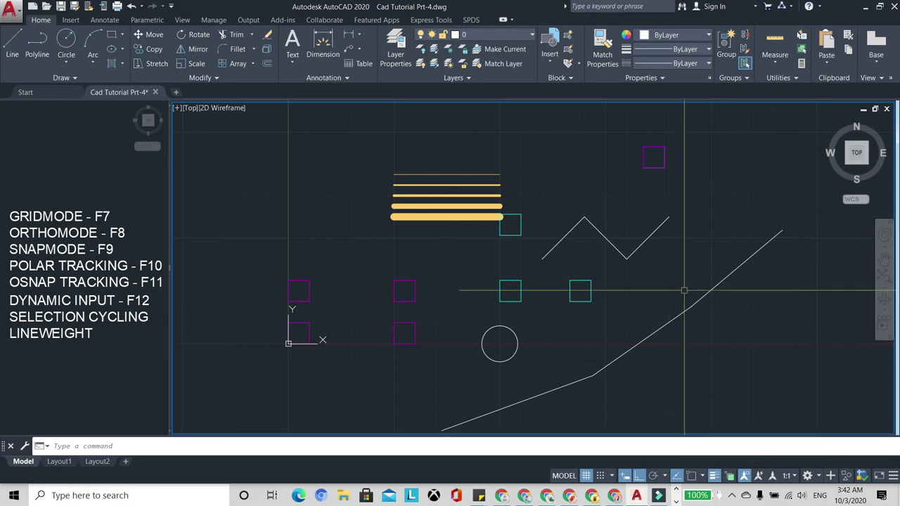
{"action": "type", "text": "os"}
{"action": "key", "text": "Return"}
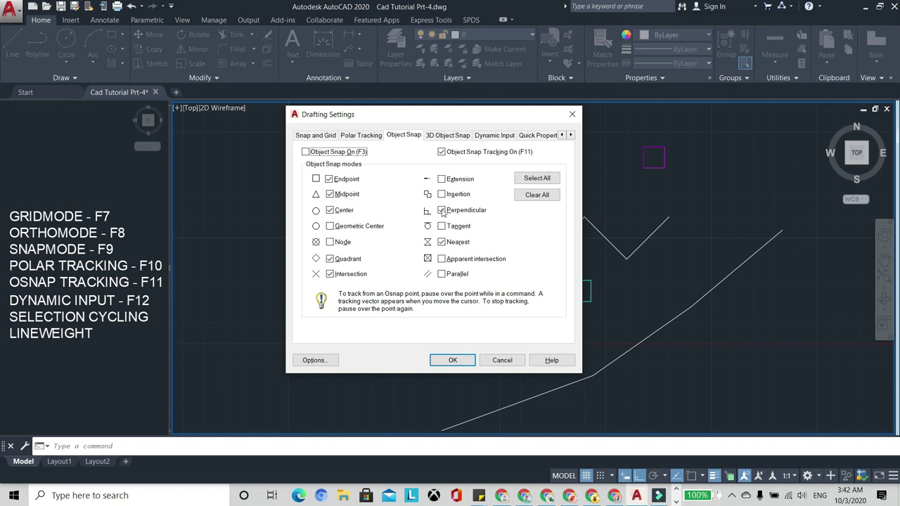
{"action": "left_click", "coordinate": [443, 361]}
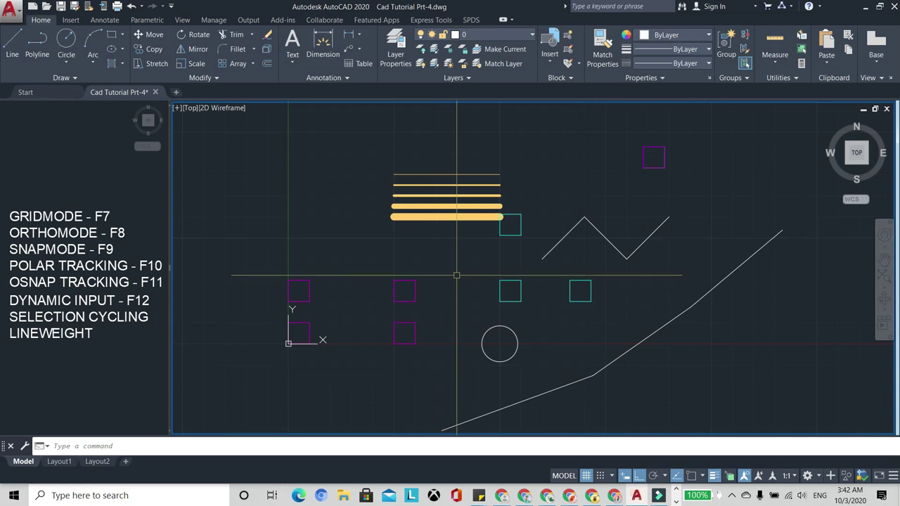